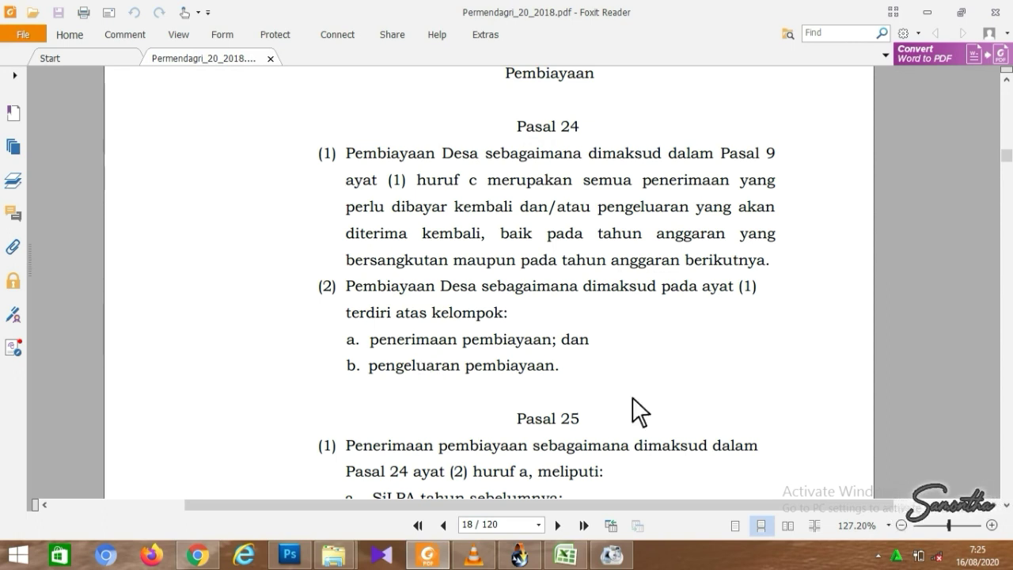
- Read Pasal 24 and Pasal 25 of the Permendagri 20/2018 PDF on village financing and its receipts
scroll(547, 283, "down", 5)
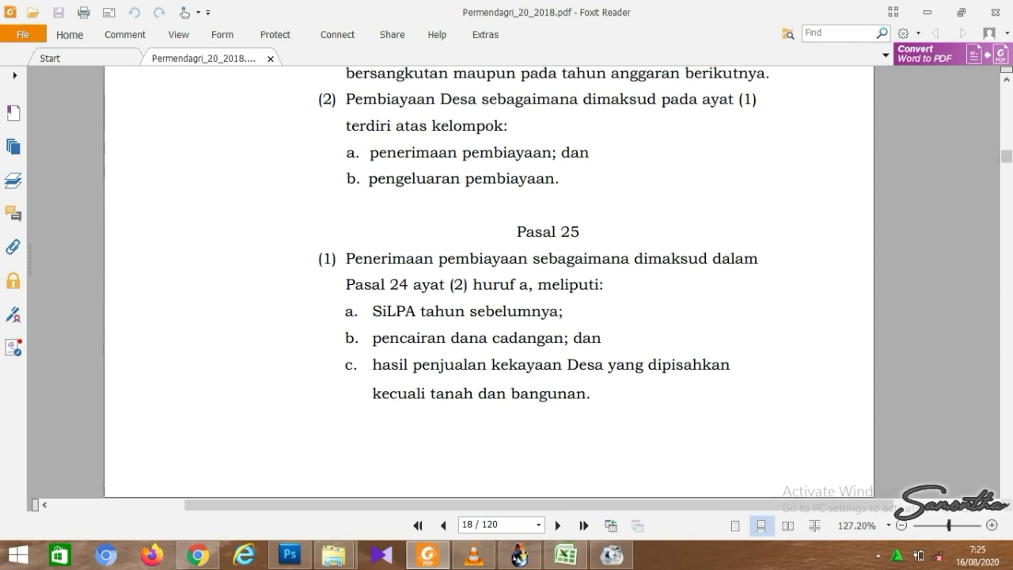
scroll(554, 278, "down", 2)
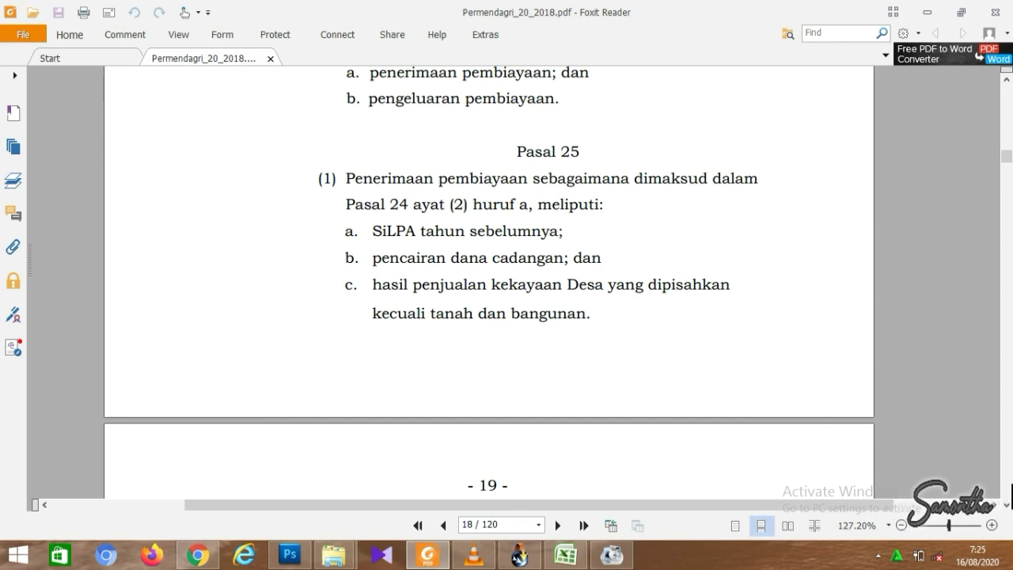
scroll(490, 281, "down", 10)
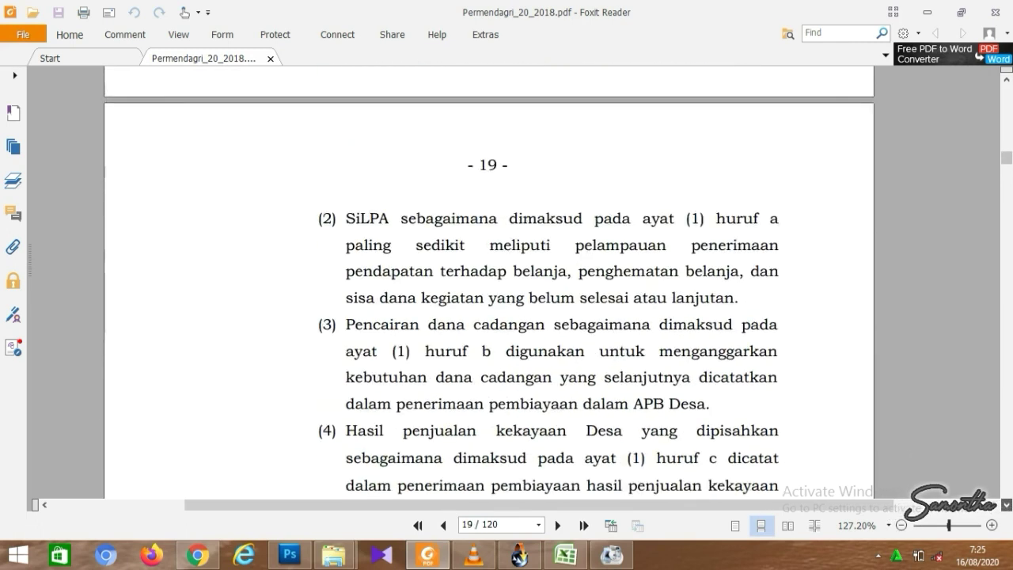
scroll(546, 301, "down", 2)
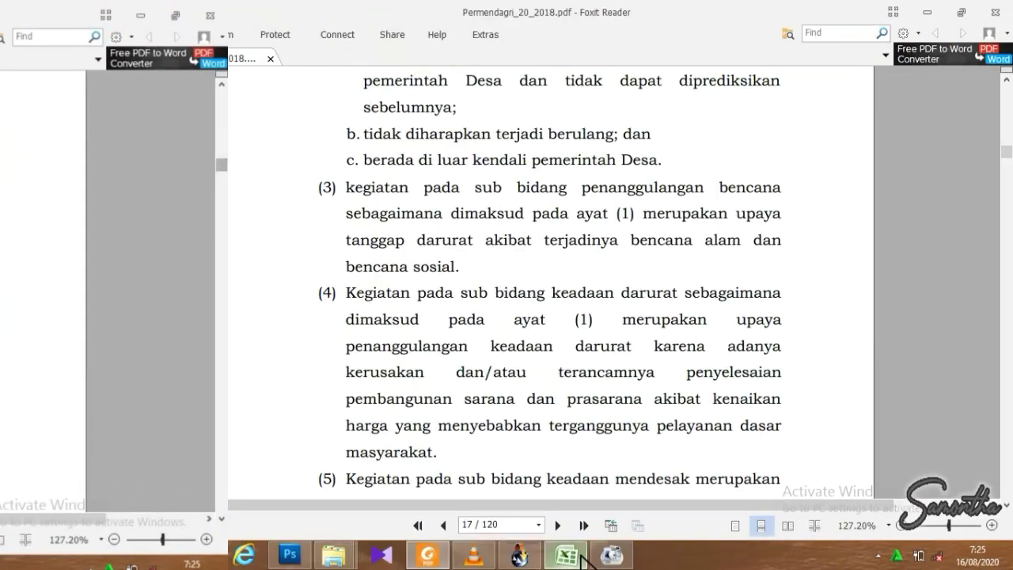
- Switch to the Excel workbook and review the SiLPA items and the Penyertaan Modal ke Bumdes entry on the Pembiayaan sheet
left_click(584, 566)
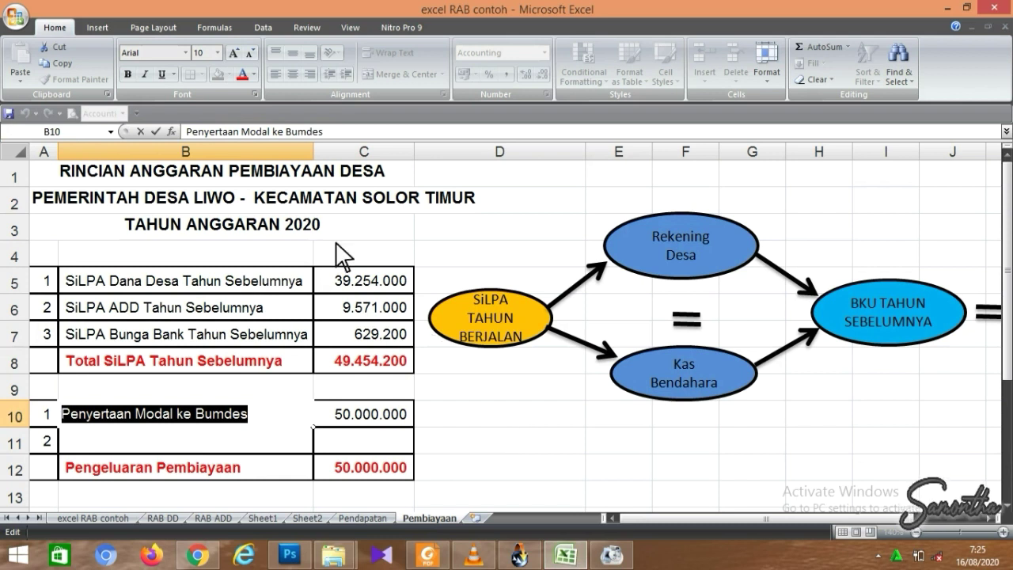
left_click(284, 396)
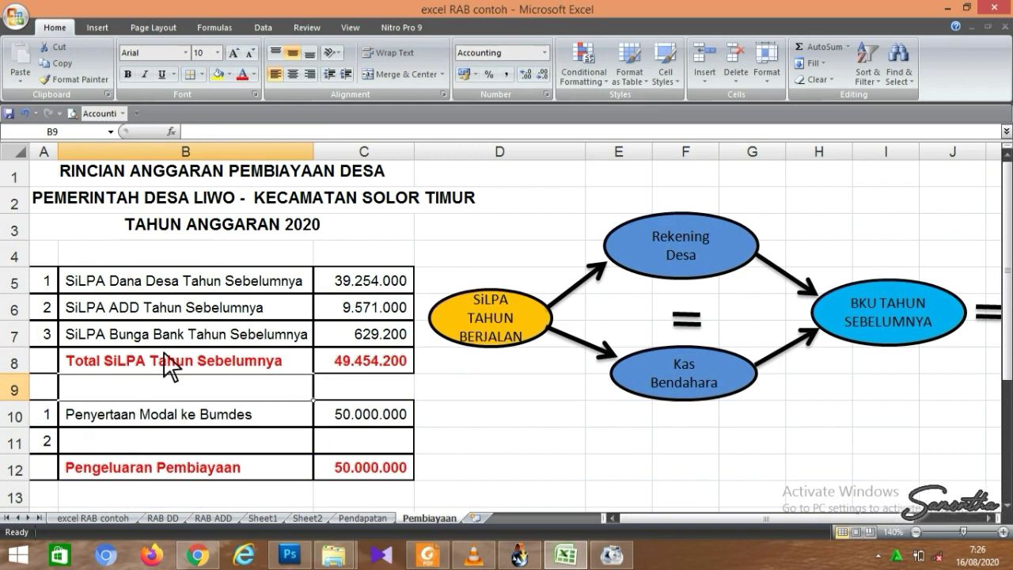
left_click(129, 285)
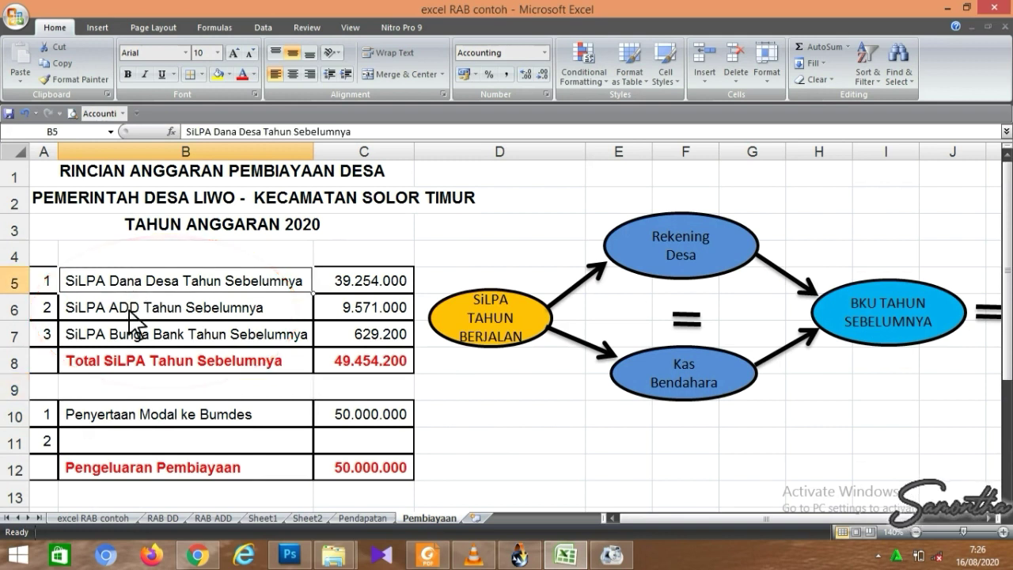
left_click(133, 310)
left_click(136, 336)
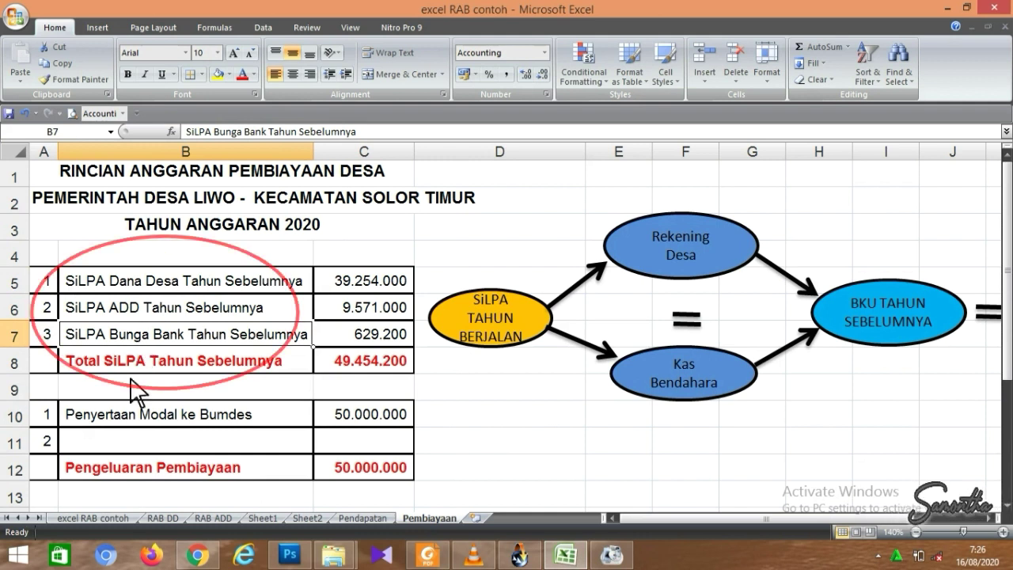
left_click(149, 426)
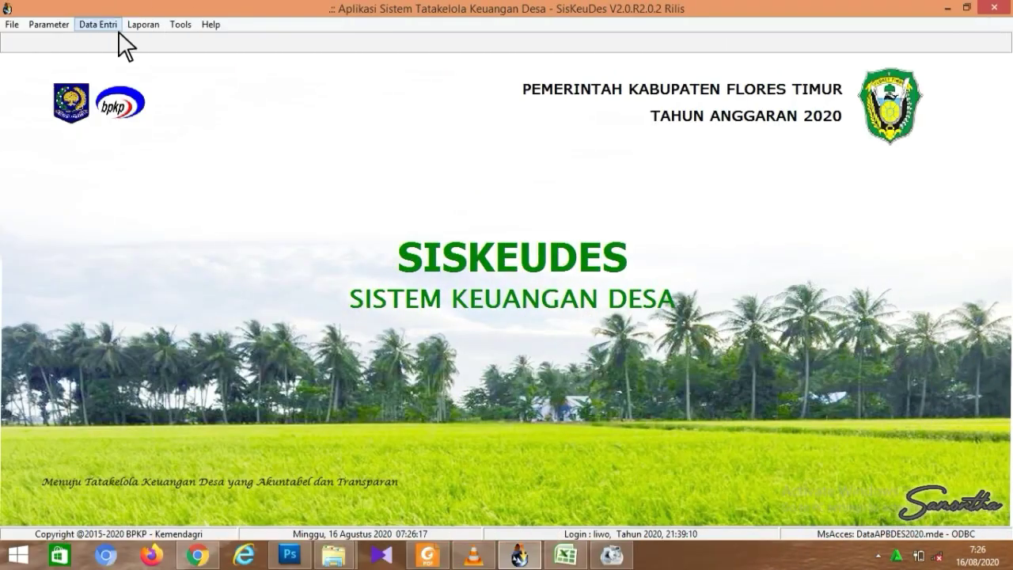
- In Siskeudes, open the Isian Data Anggaran budgeting window and go to the Pembiayaan 1 form for financing receipts
left_click(99, 25)
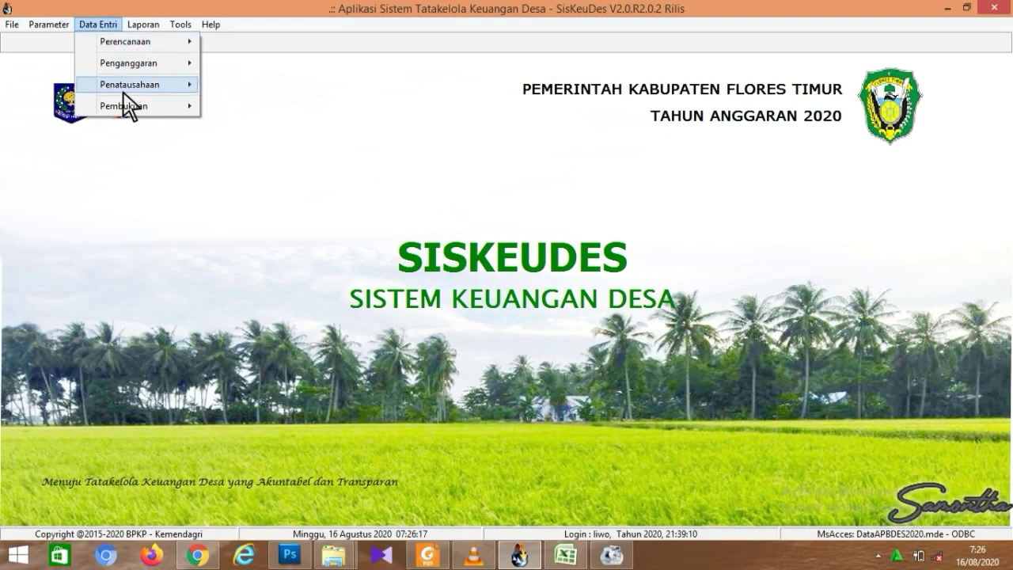
mouse_move(121, 71)
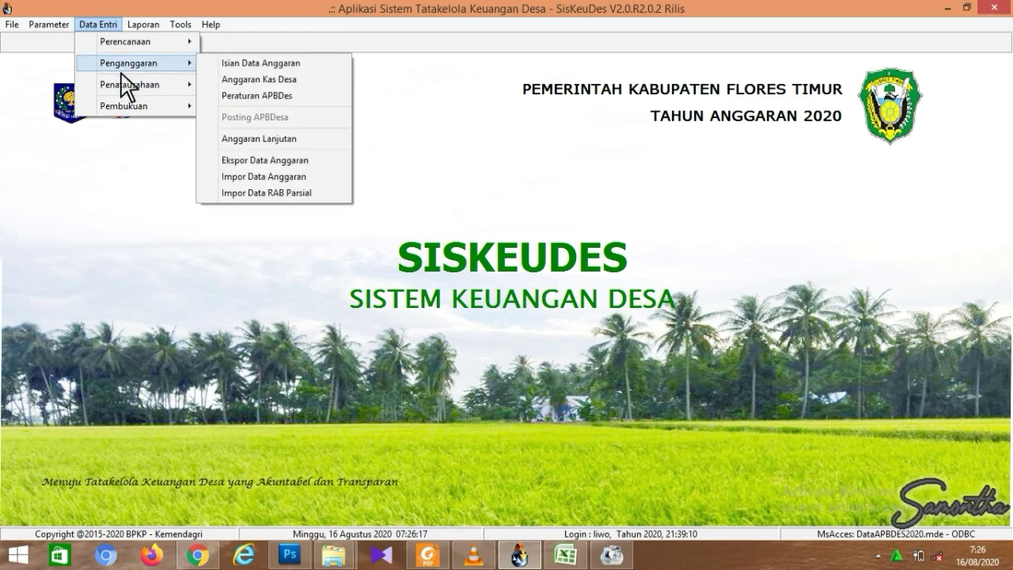
left_click(235, 68)
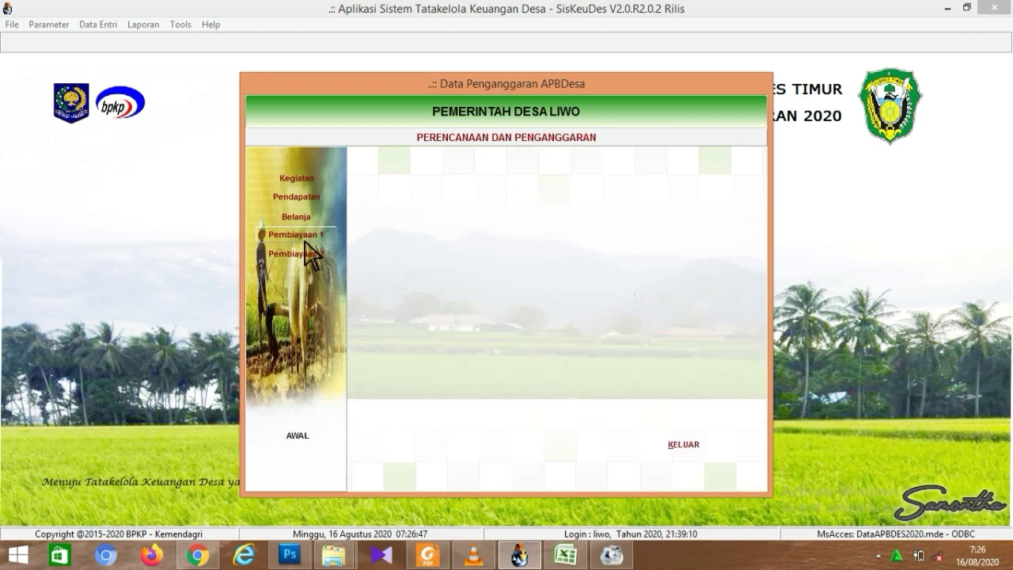
left_click(306, 242)
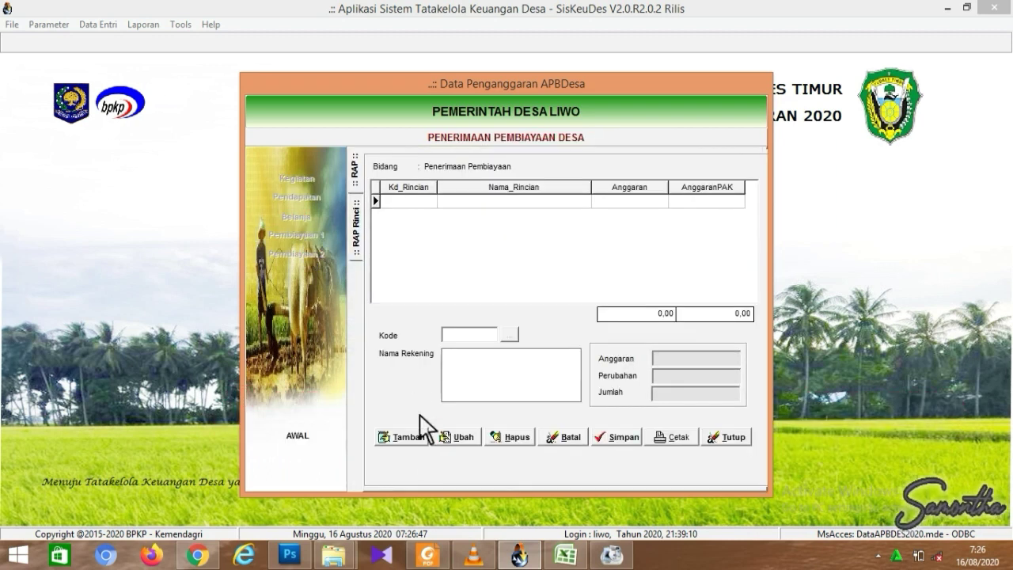
- Add account 6.1.1.01 SILPA Tahun Sebelumnya from the Penerimaan Pembiayaan group to the financing receipts and save it
left_click(424, 440)
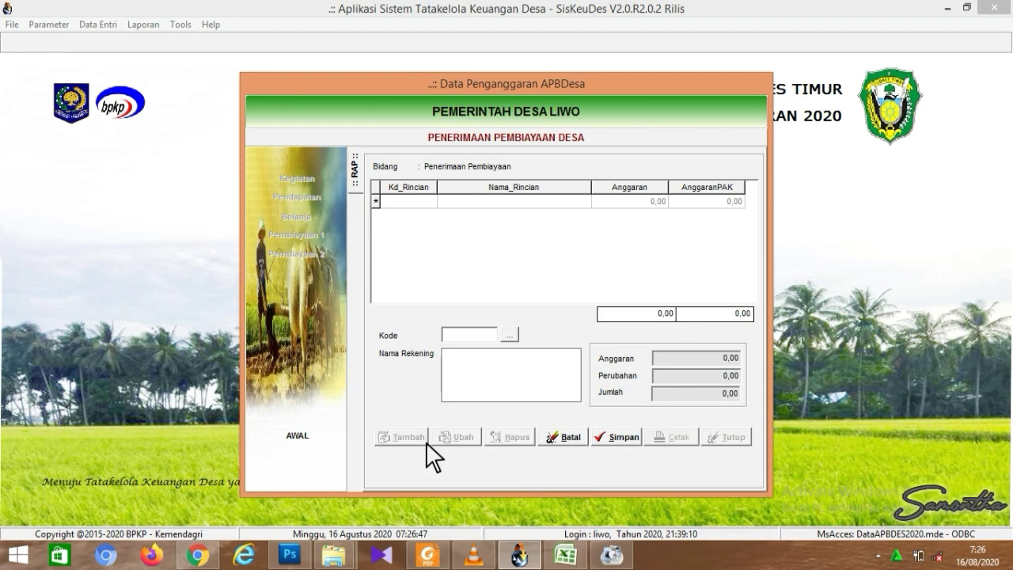
left_click(510, 335)
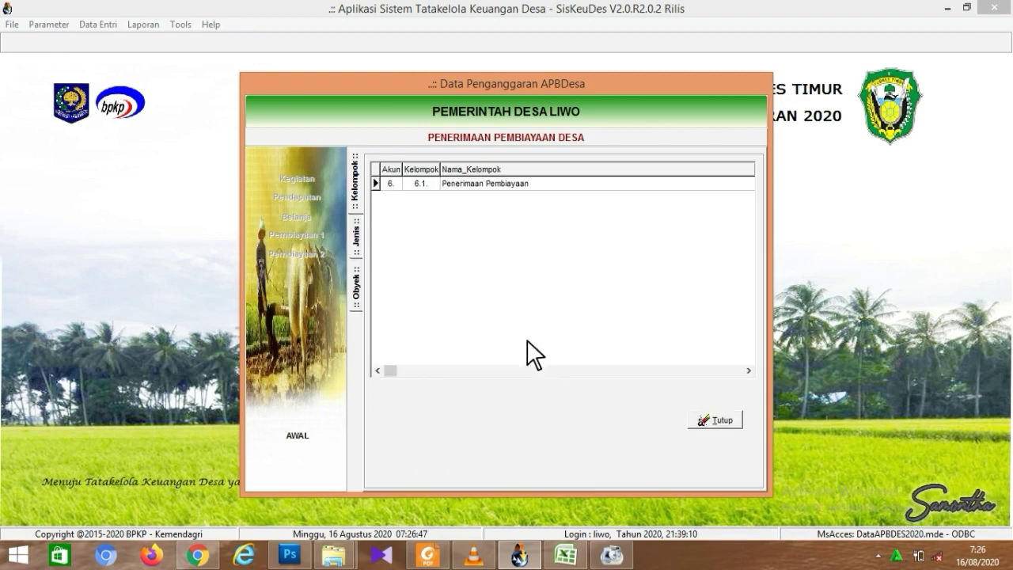
double_click(480, 190)
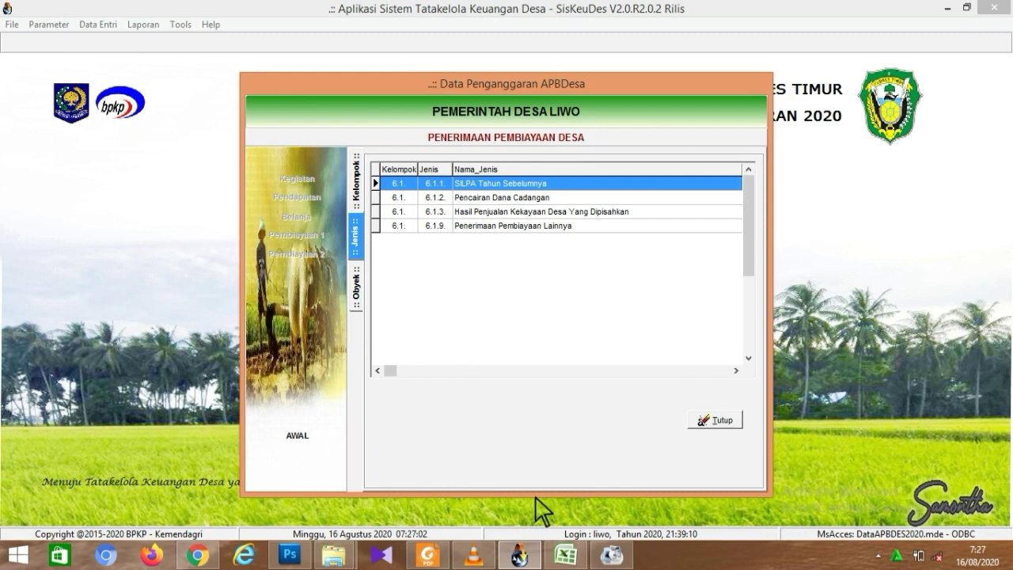
left_click(566, 556)
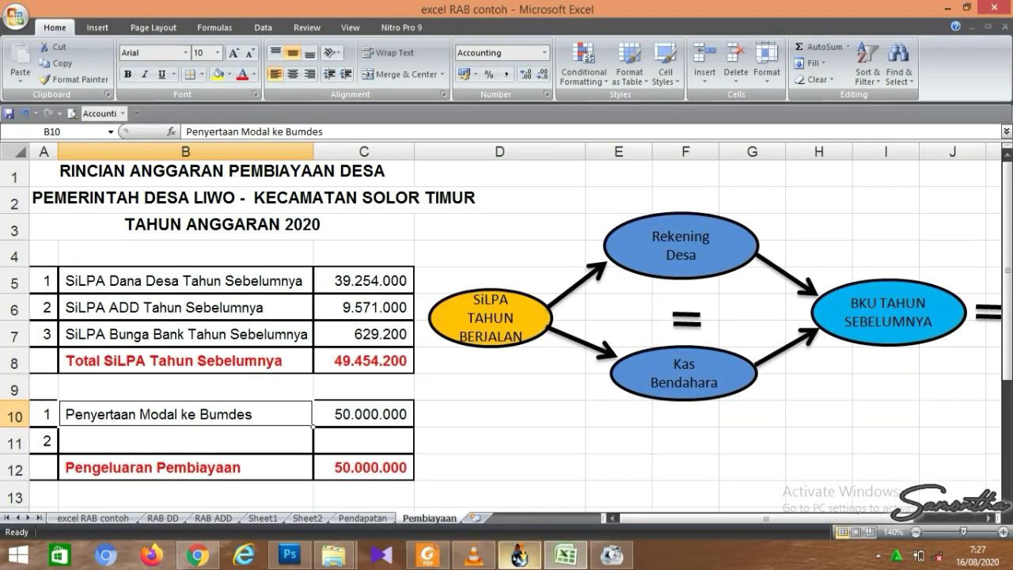
left_click(519, 556)
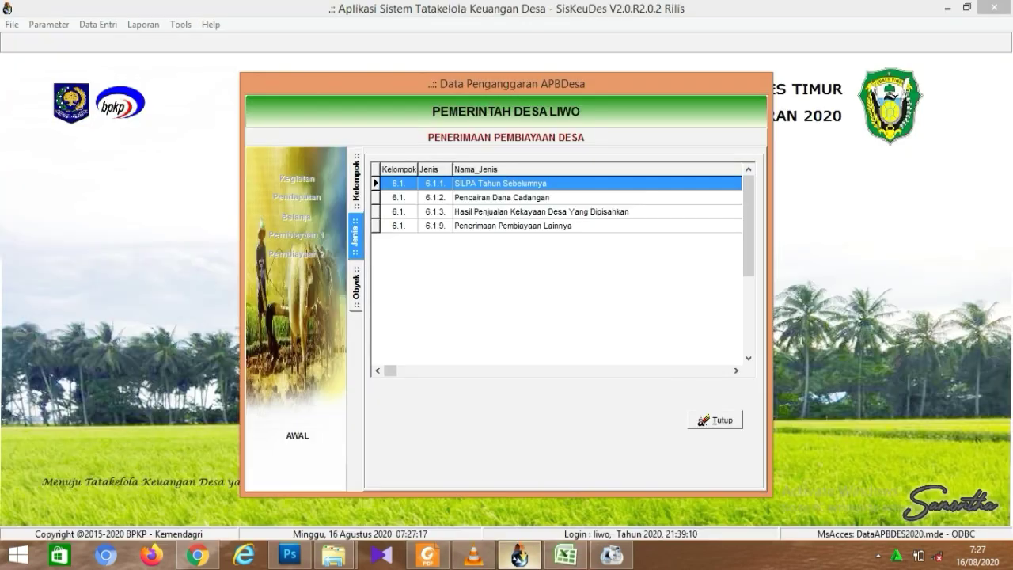
double_click(515, 183)
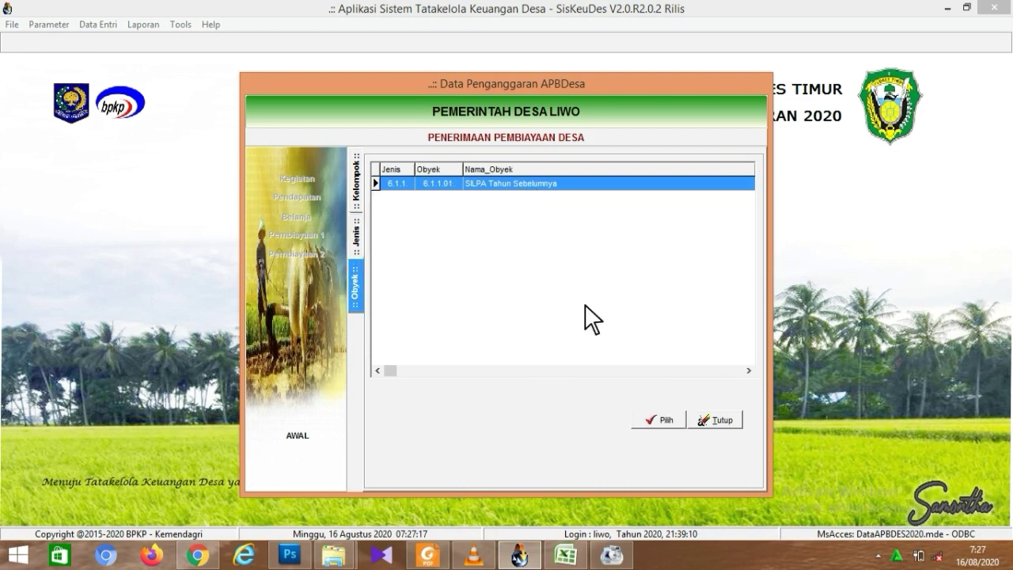
left_click(666, 422)
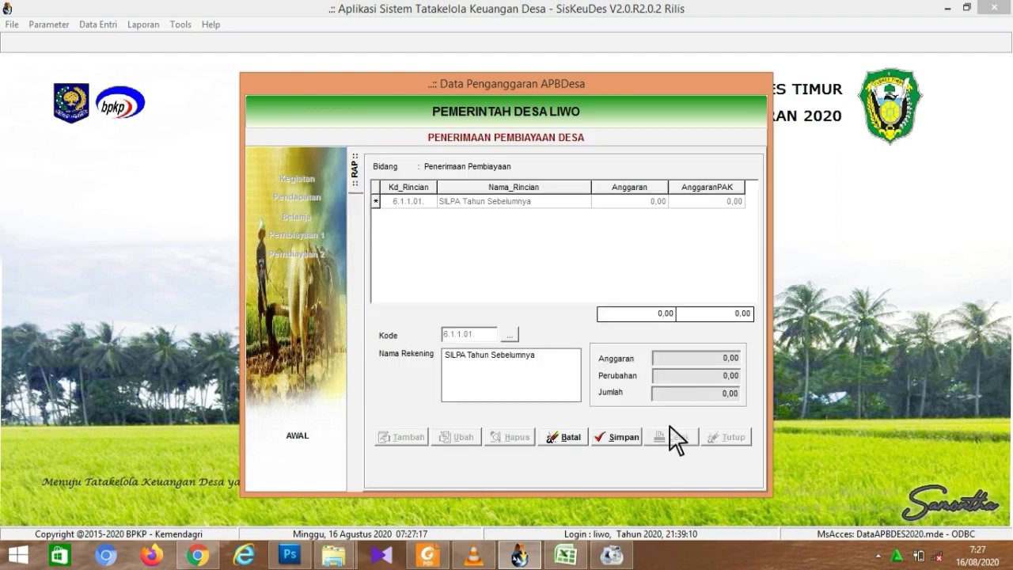
left_click(631, 444)
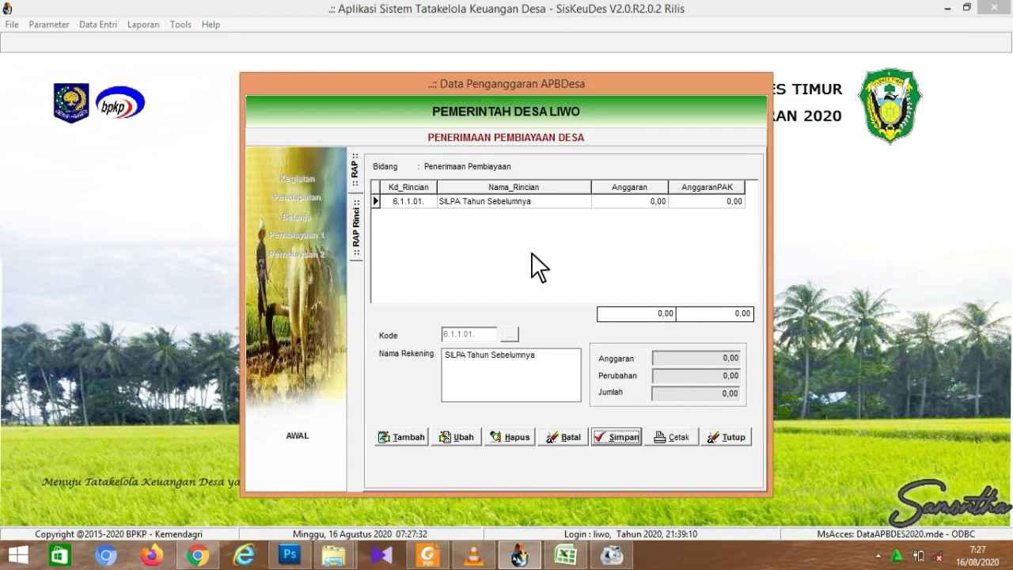
- Start a detail line under SILPA Tahun Sebelumnya, described as "SiLPA Dana Desa Tahun Sebelumnya" copied from cell B5 of the Excel sheet
left_click(498, 207)
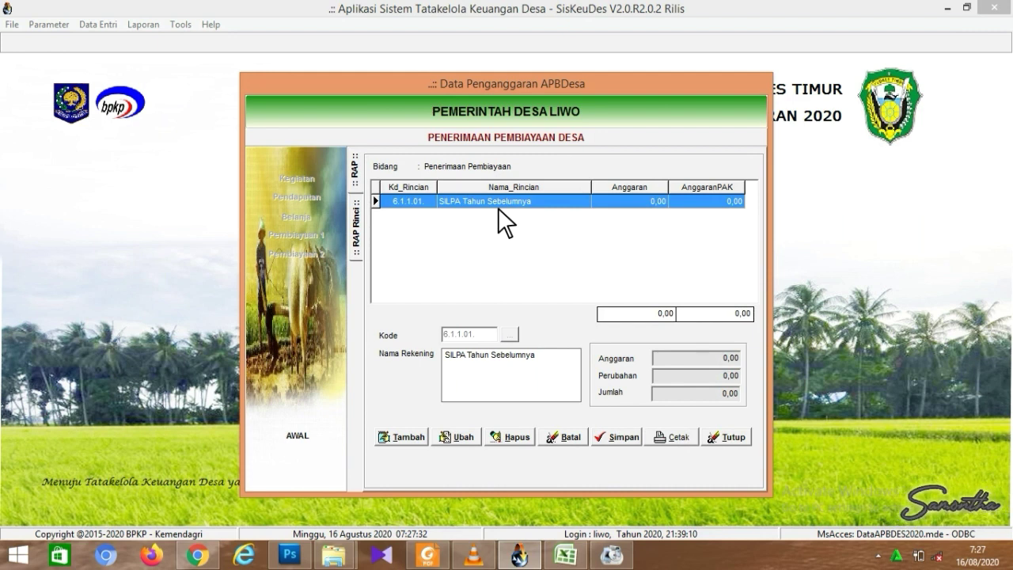
double_click(498, 208)
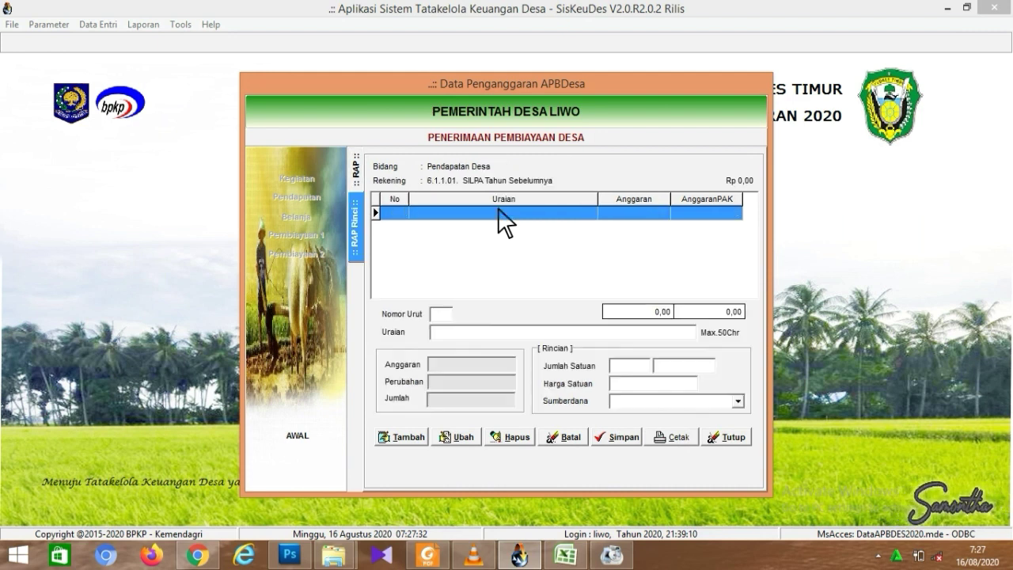
left_click(405, 437)
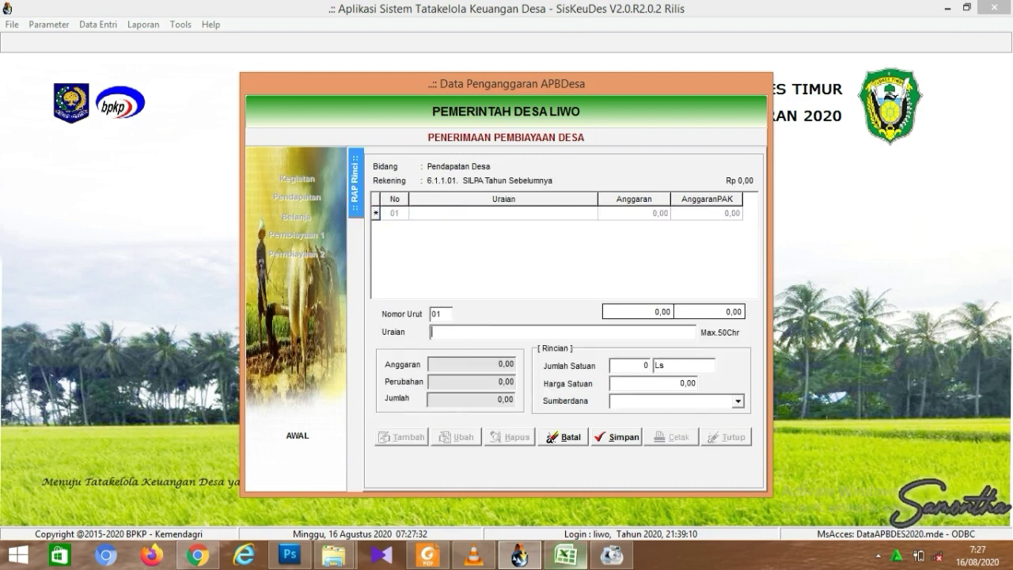
left_click(566, 556)
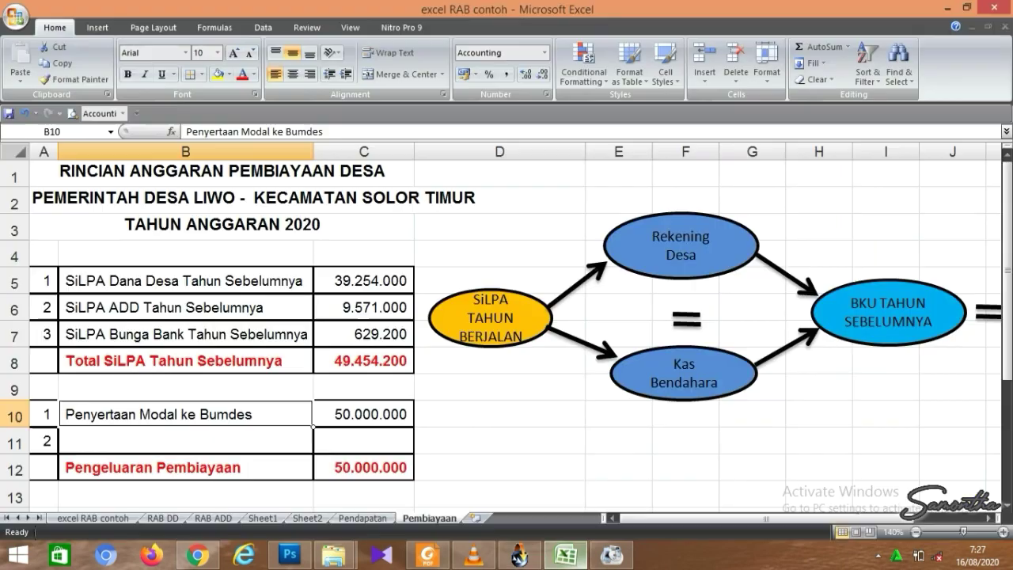
double_click(129, 284)
left_click_drag(314, 289, 67, 293)
key("ctrl+c")
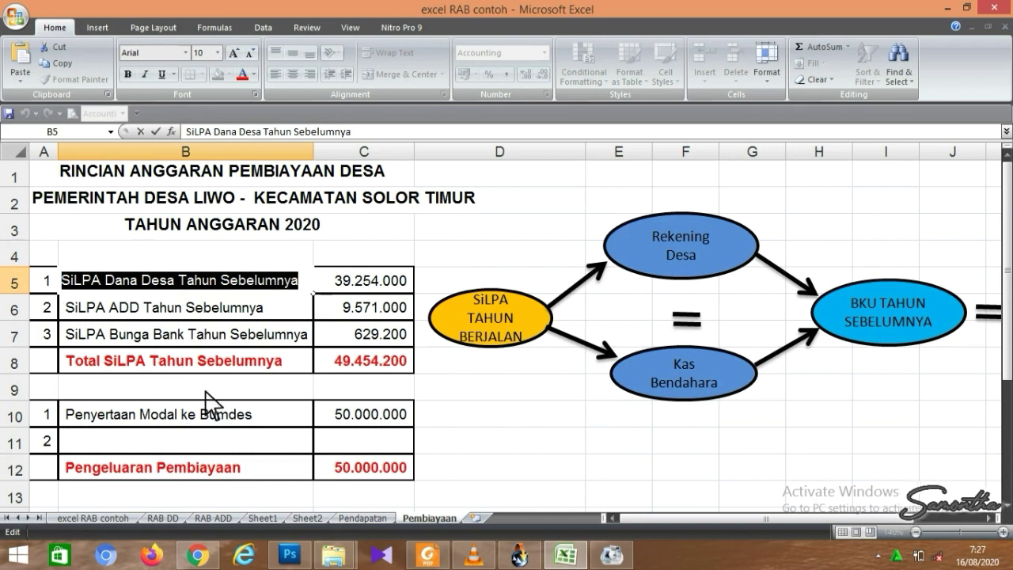
left_click(520, 556)
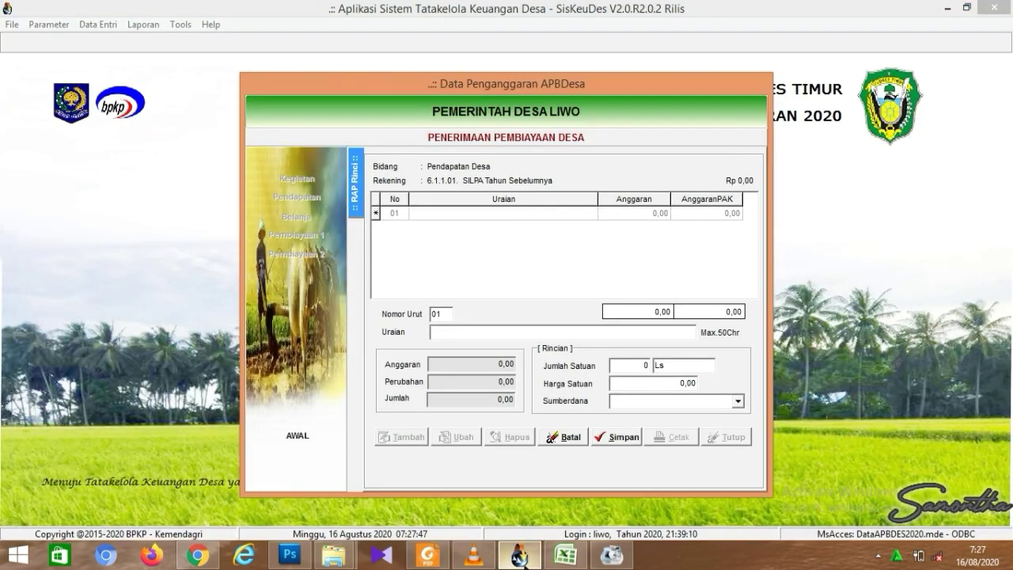
key("ctrl+v")
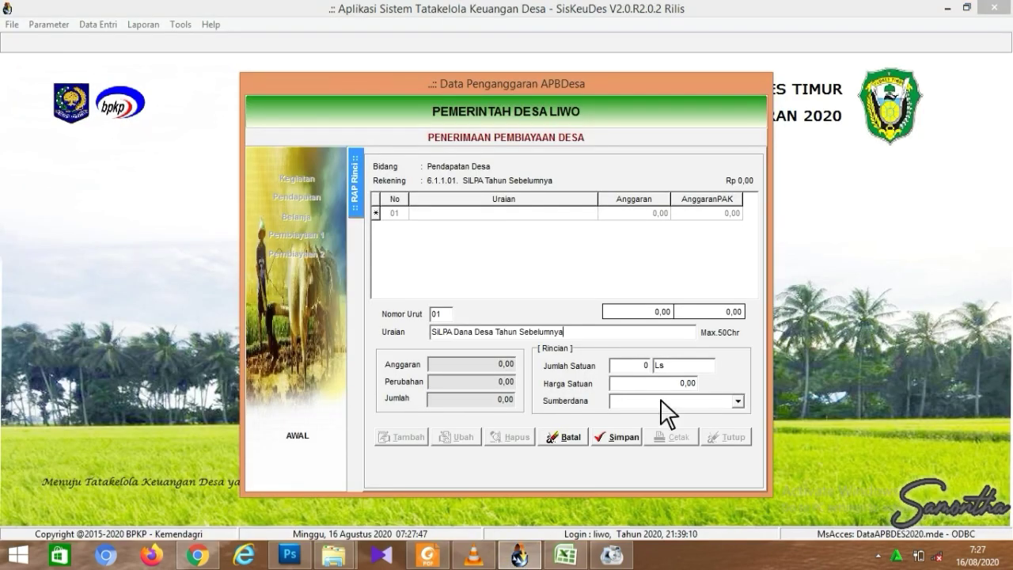
- Give the SiLPA Dana Desa line a quantity of 1 Tahun and a unit price of 39254000, copied from cell C5 of the Excel sheet
left_click(641, 367)
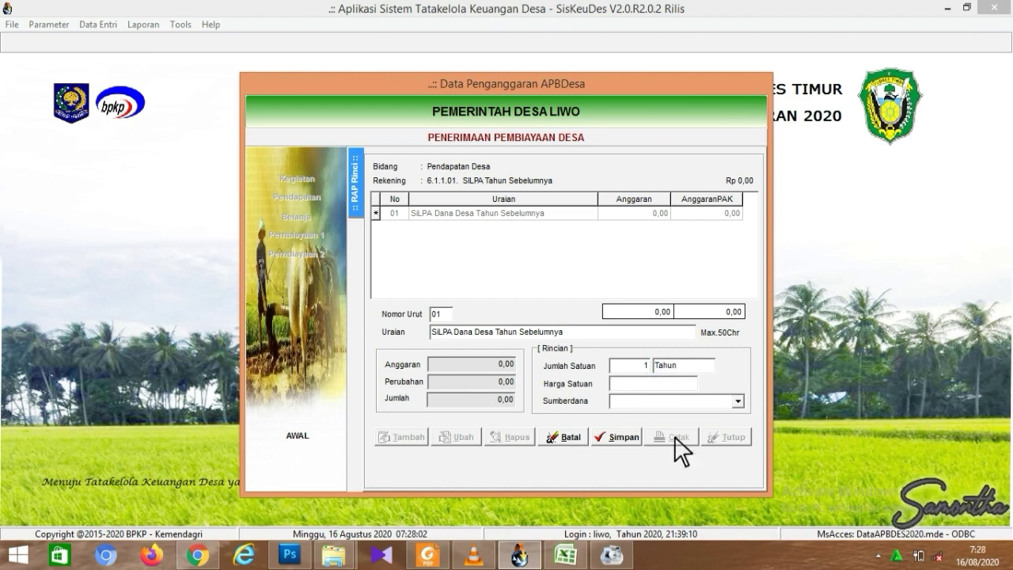
left_click(581, 564)
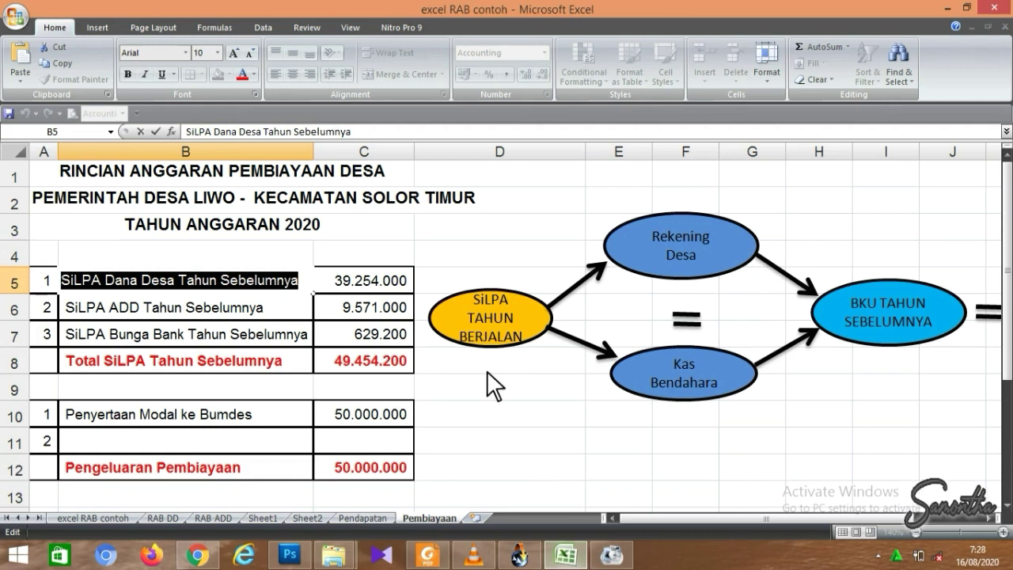
left_click(381, 282)
double_click(384, 283)
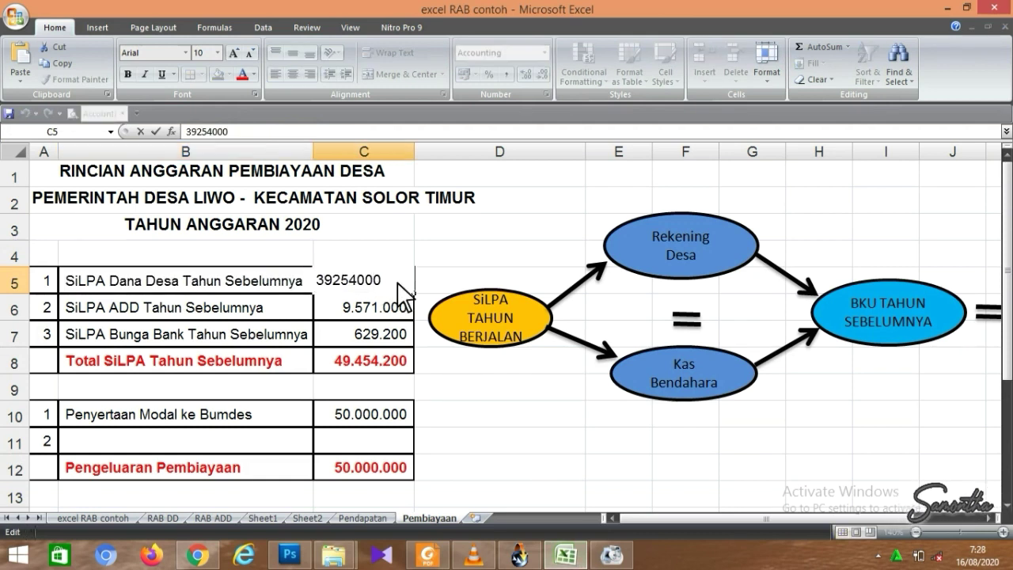
left_click_drag(398, 284, 323, 287)
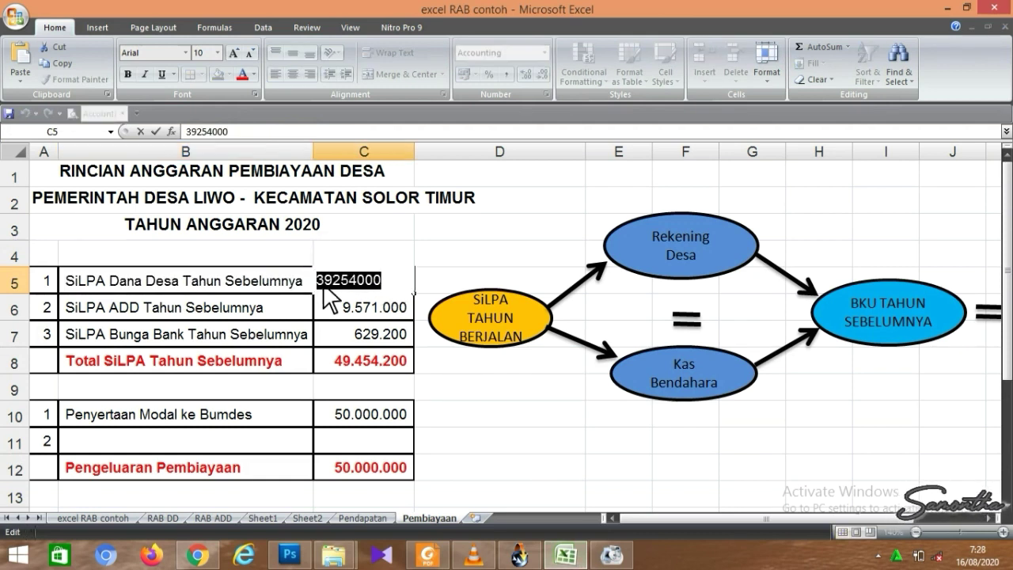
left_click(519, 554)
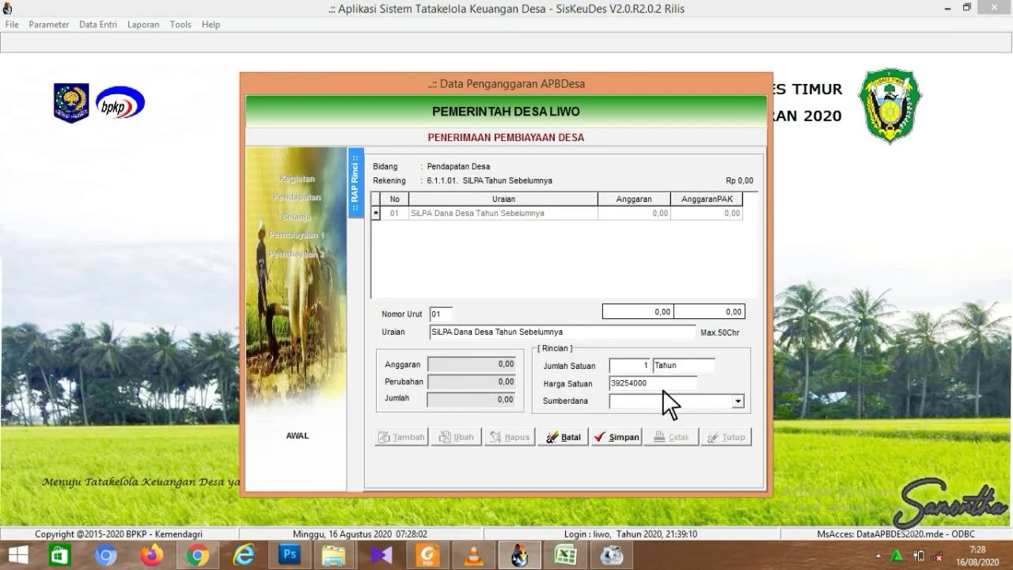
key("Tab")
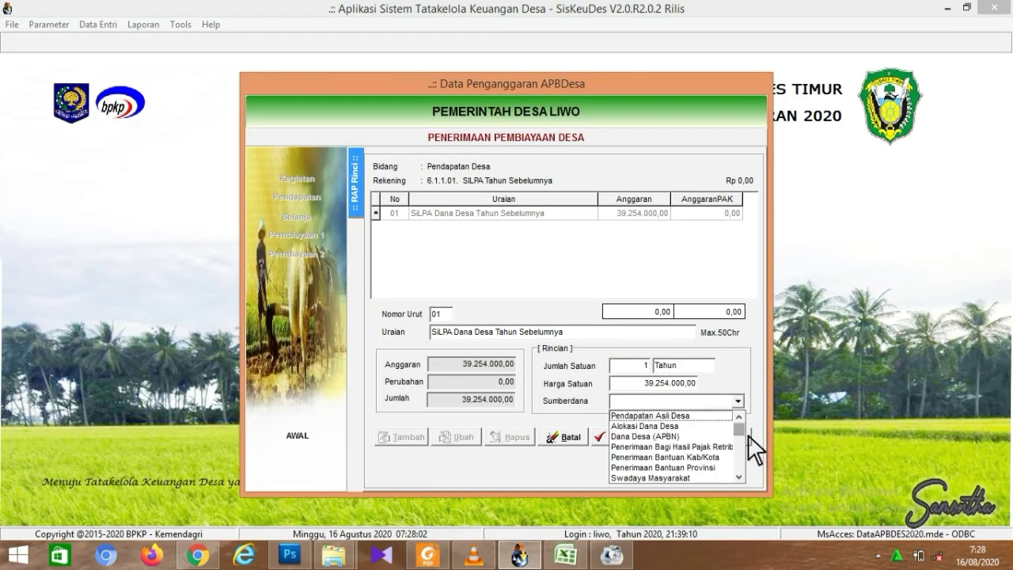
- Set the Sumberdana of the SiLPA Dana Desa line to SiLPA and save the line
scroll(713, 475, "down", 1)
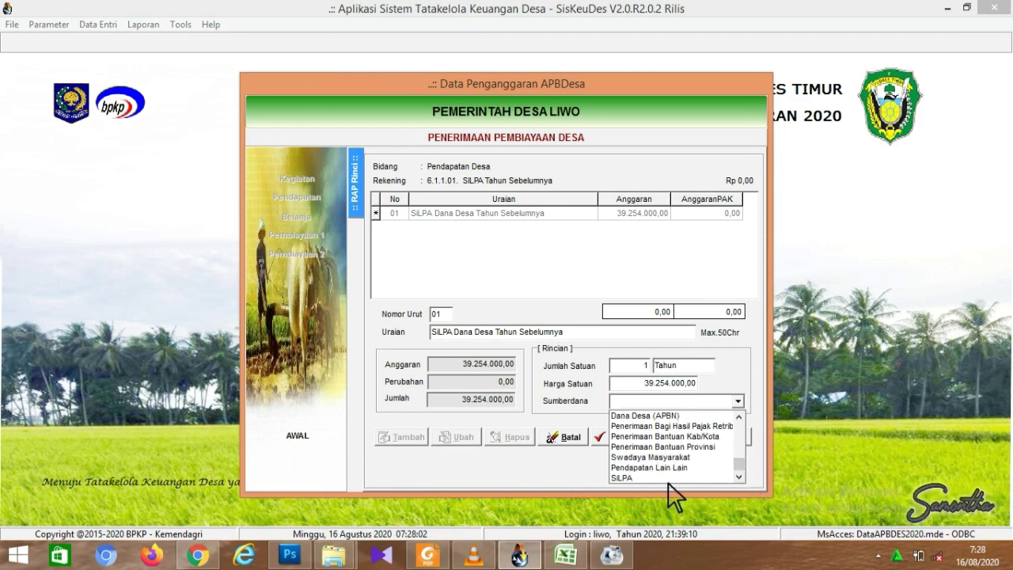
left_click(669, 479)
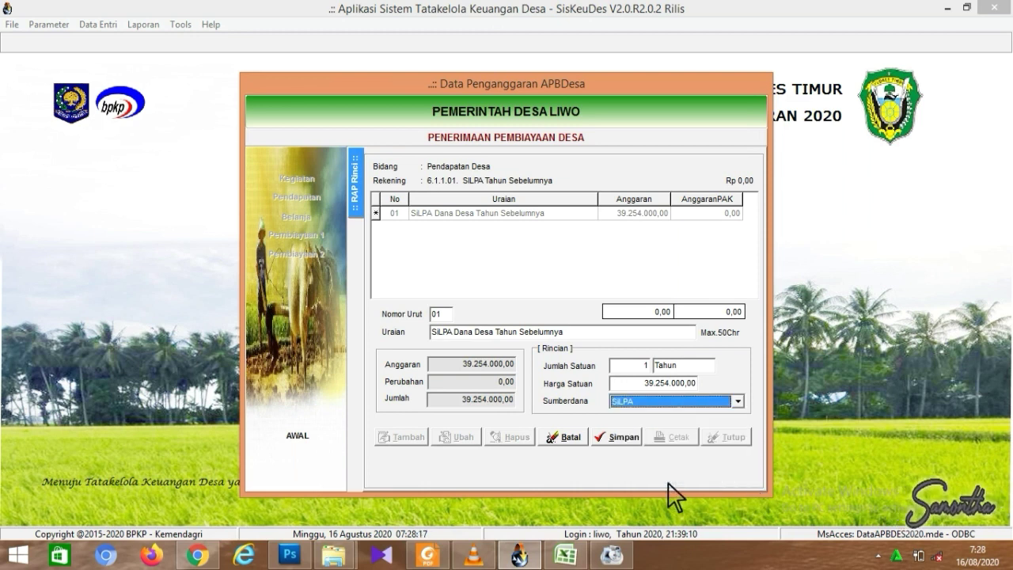
left_click(625, 437)
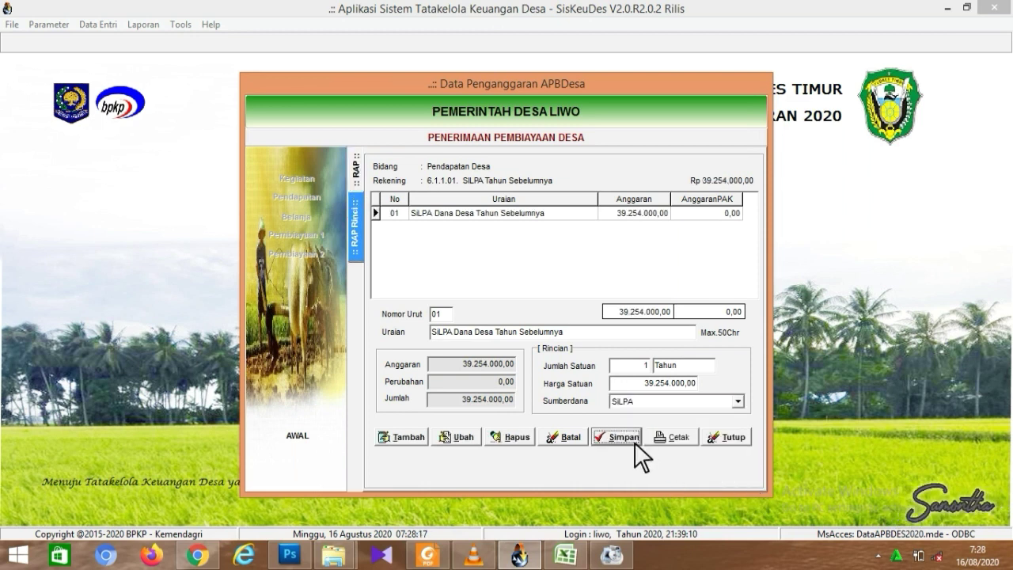
- Add detail line 02 described as "SiLPA ADD Tahun Sebelumnya", copied from cell B6 of the Excel sheet
left_click(420, 448)
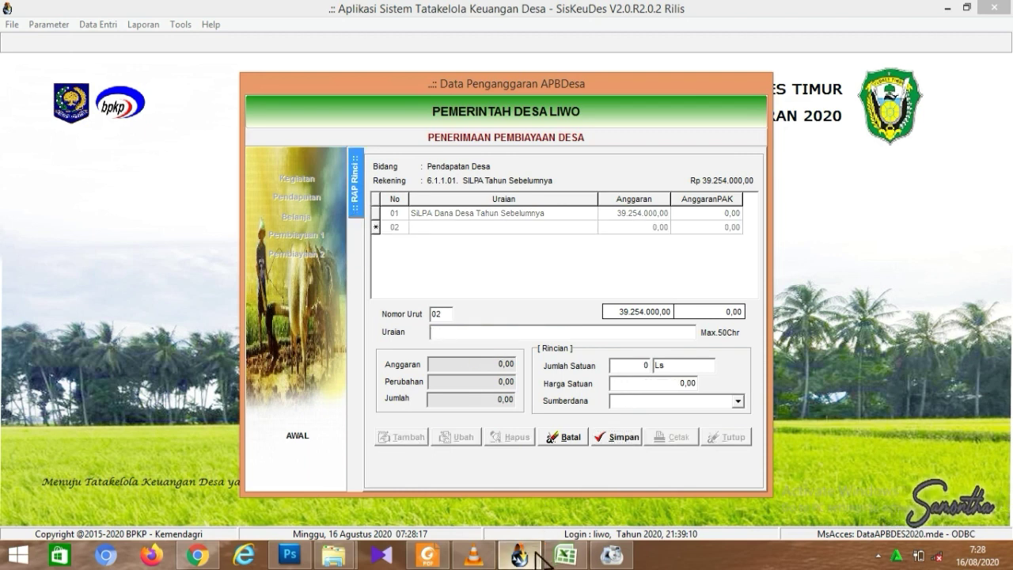
left_click(582, 565)
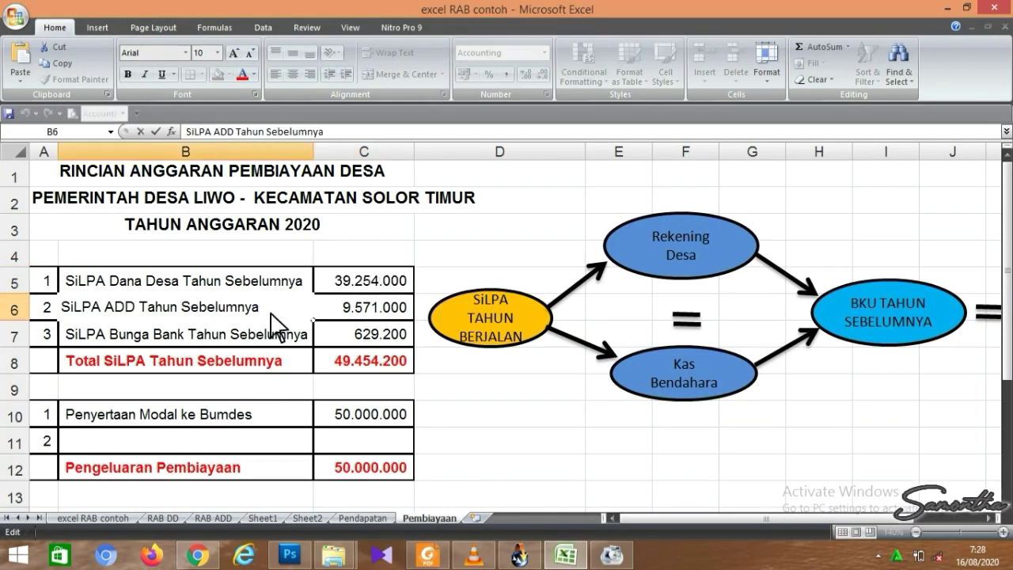
left_click_drag(291, 312, 70, 328)
key("ctrl+c")
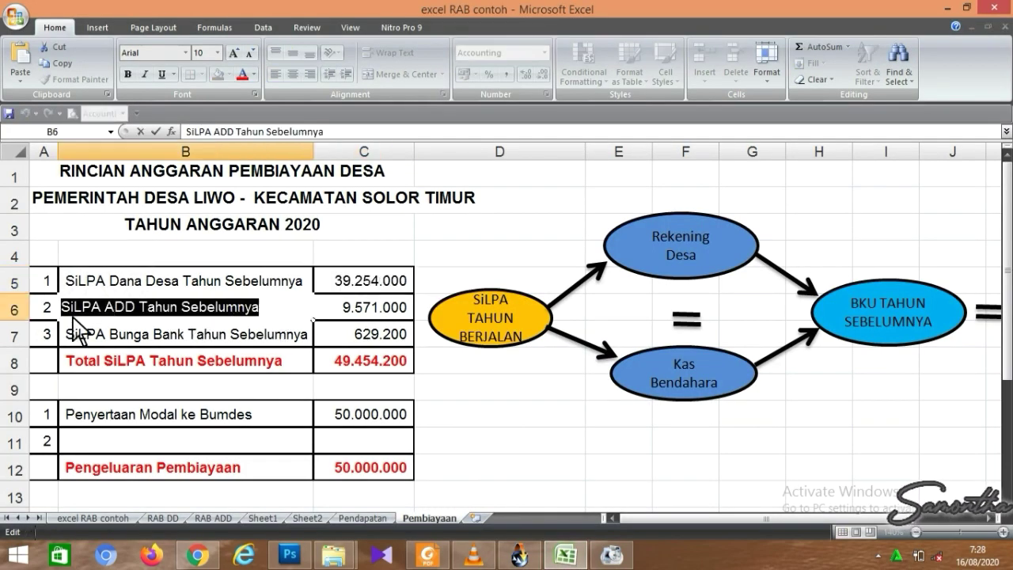
left_click(519, 554)
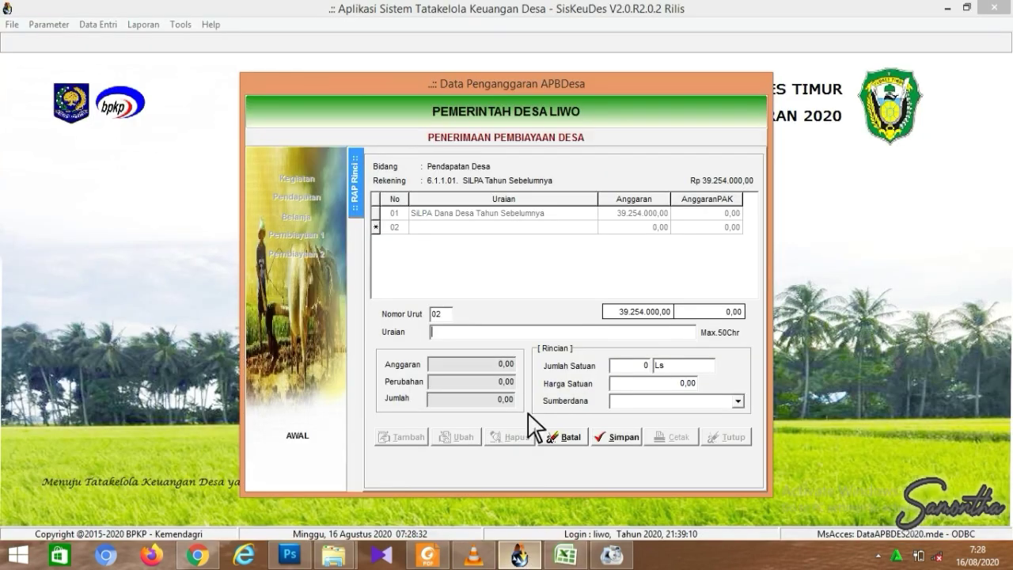
key("ctrl+v")
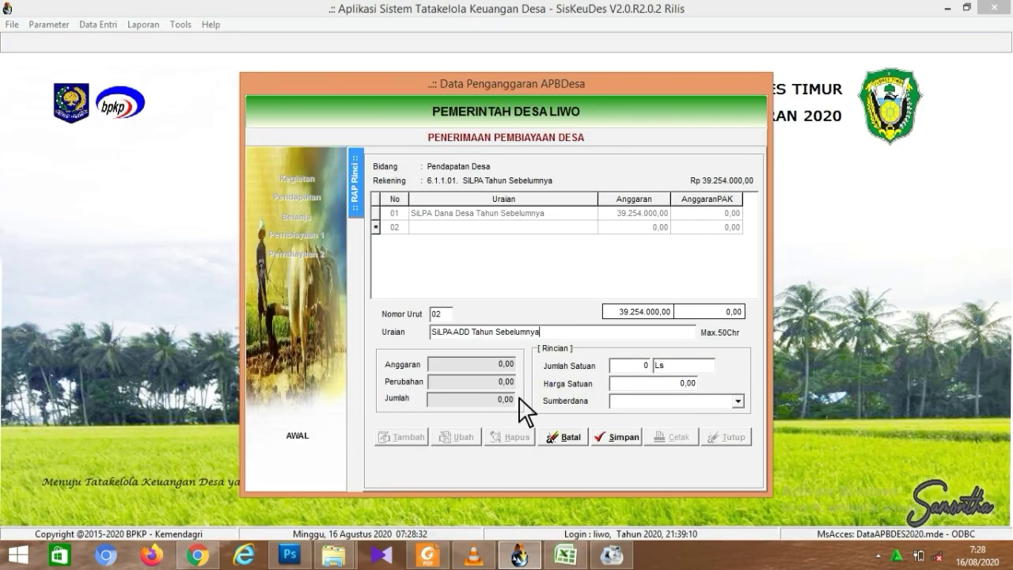
- Set the quantity of the SiLPA ADD line to 1 with Tahun as the unit
key("Tab")
type("1")
key("Tab")
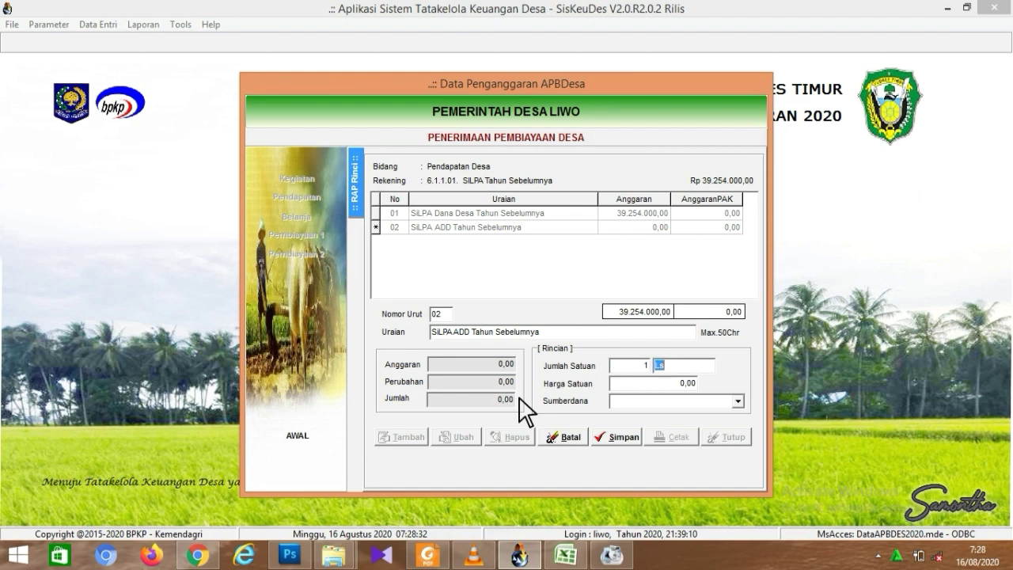
type("Tahun")
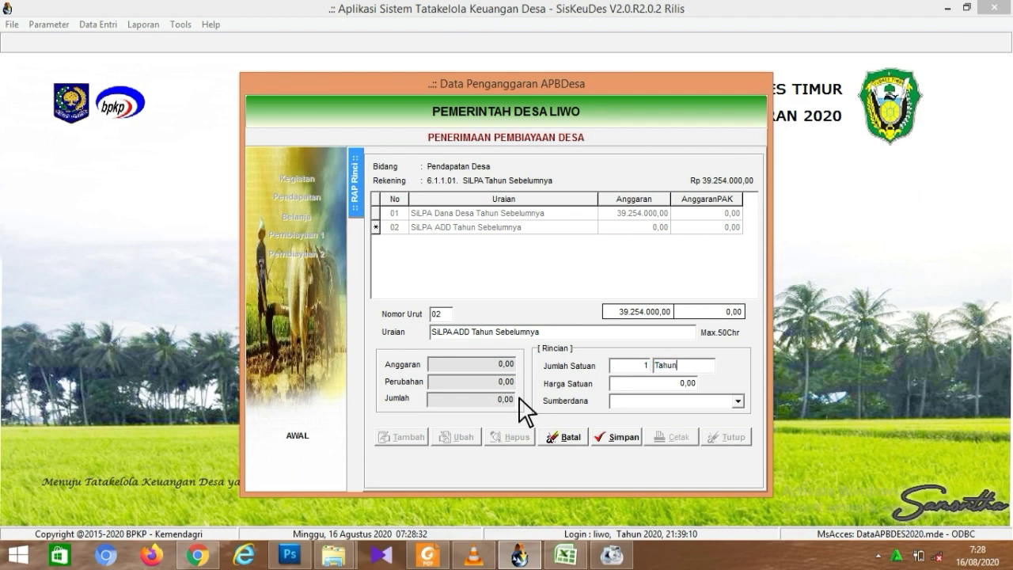
key("Tab")
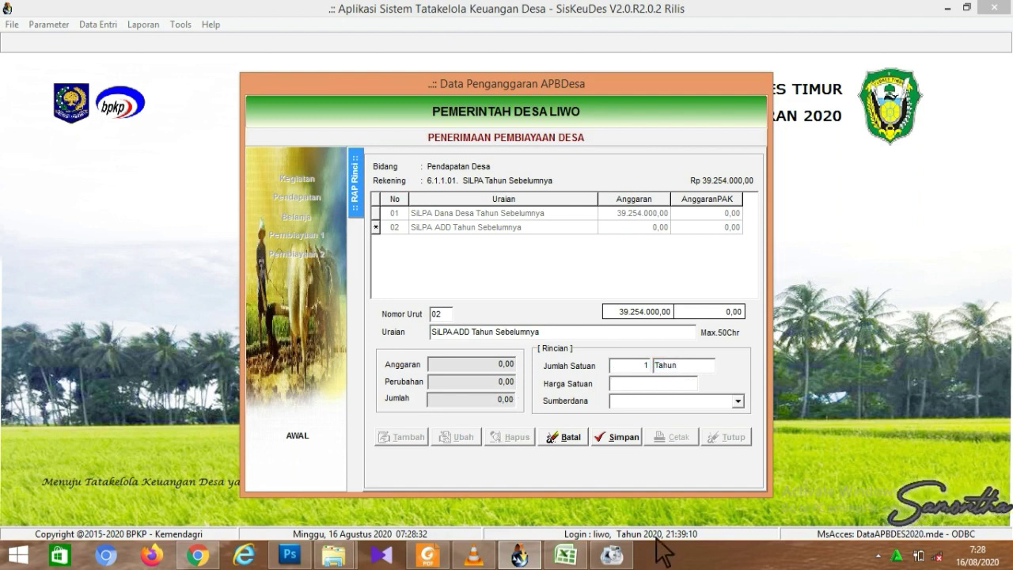
- Copy 9571000 from cell C6 of the Excel sheet into the Harga Satuan of the SiLPA ADD line in Siskeudes
left_click(569, 557)
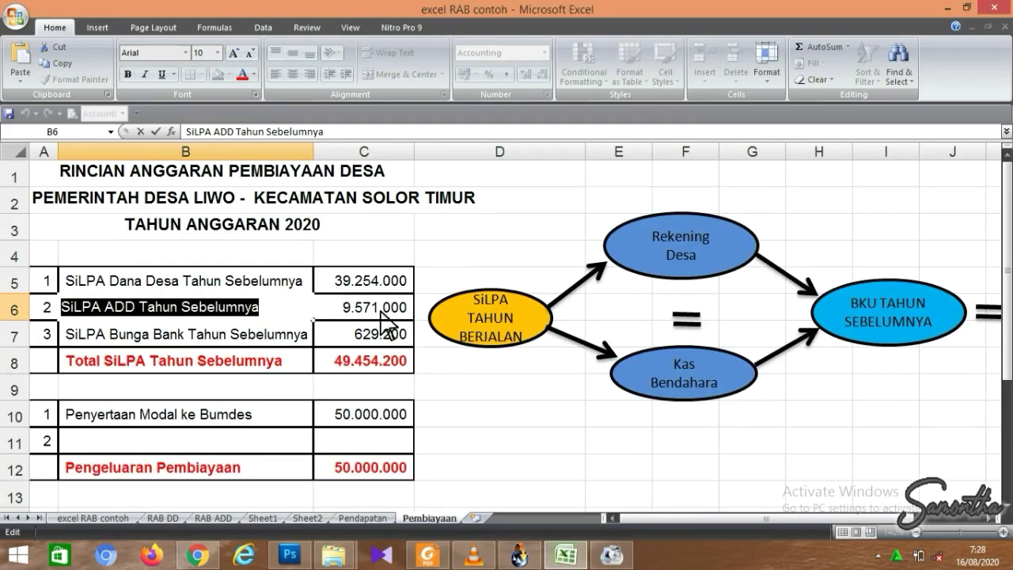
double_click(384, 310)
left_click_drag(373, 310, 321, 320)
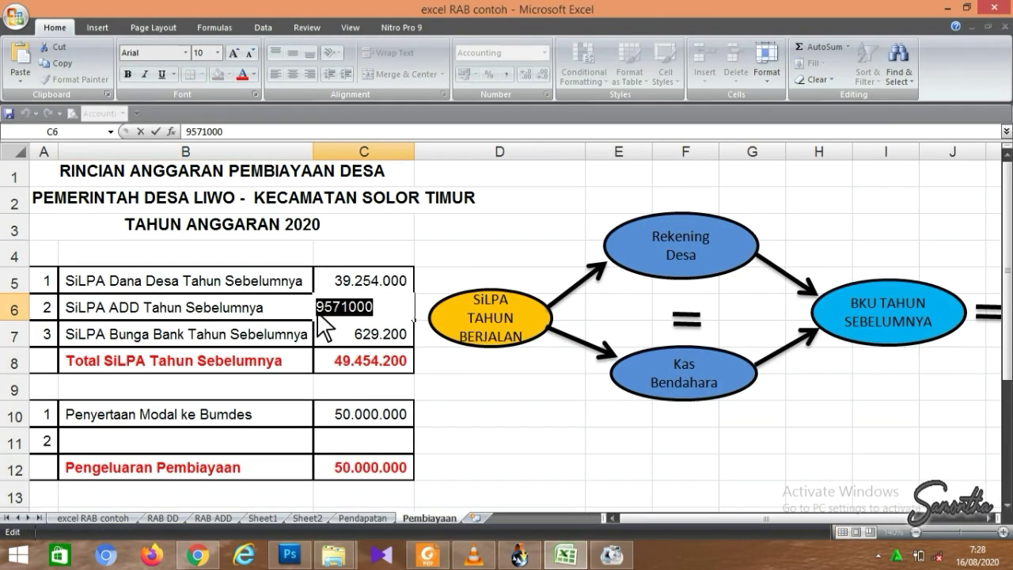
key("ctrl+c")
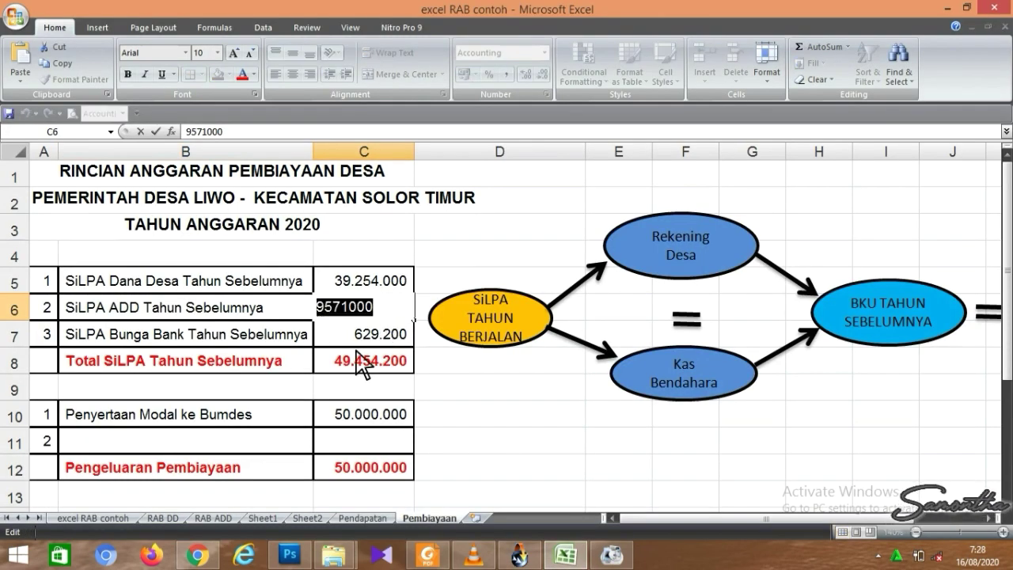
left_click(519, 555)
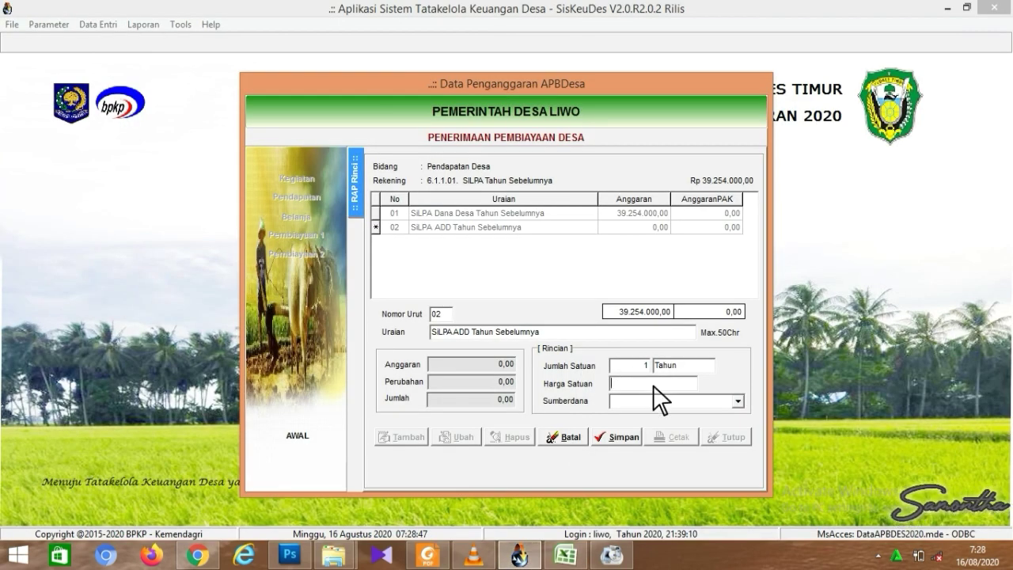
key("ctrl+v")
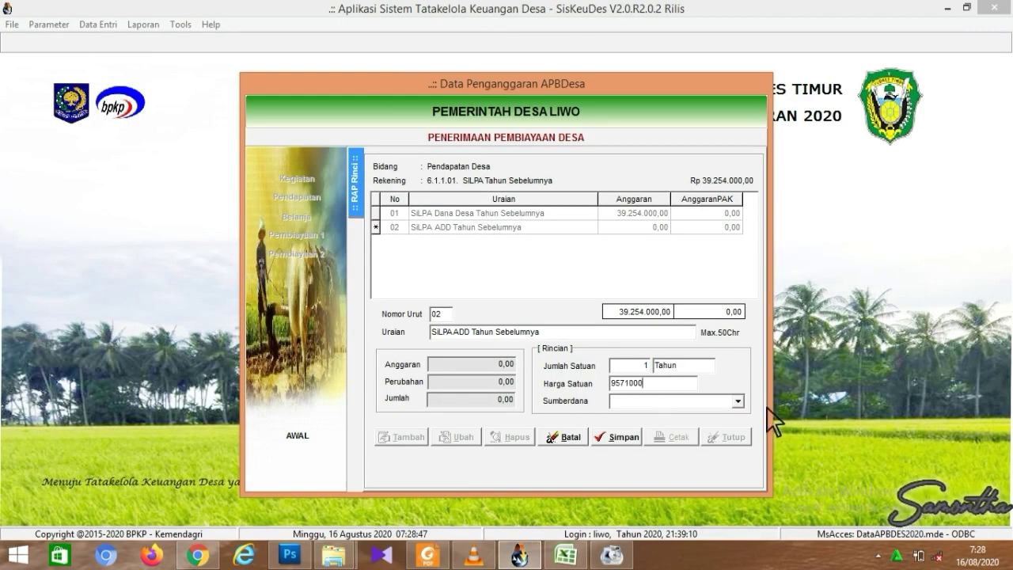
- Choose SiLPA as the Sumberdana of the SiLPA ADD line and save the line
left_click(741, 402)
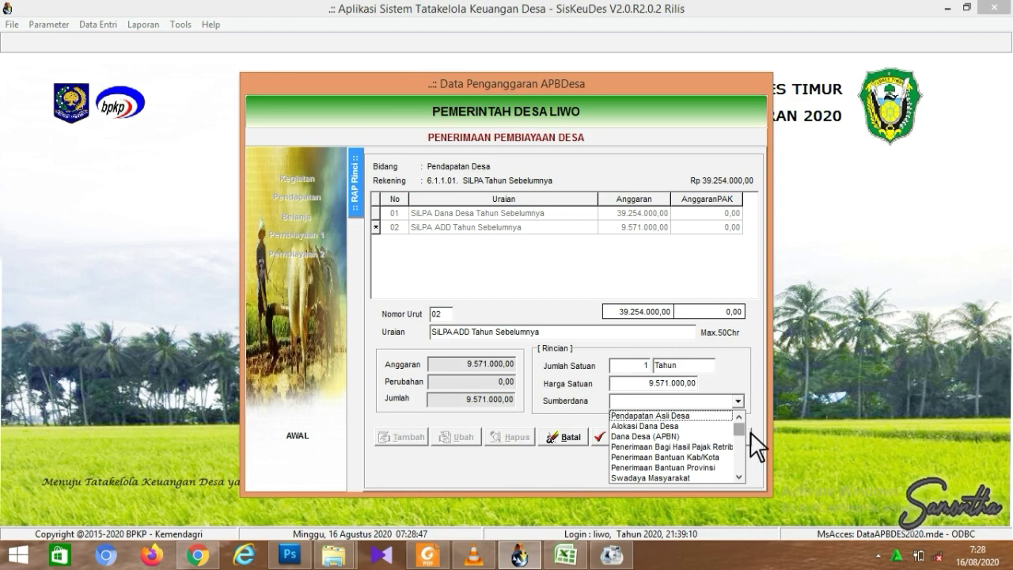
scroll(717, 479, "down", 2)
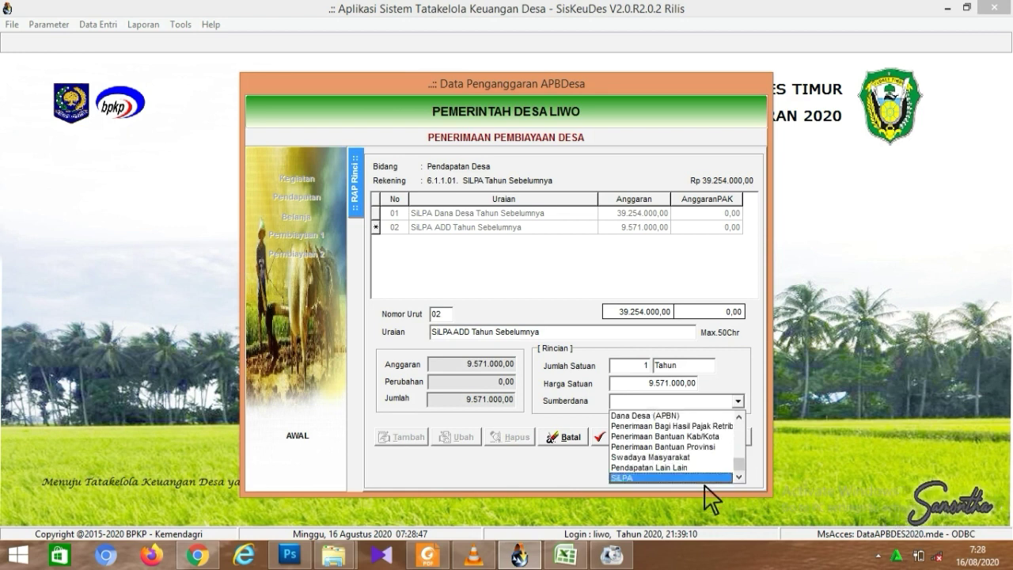
left_click(712, 478)
left_click(625, 437)
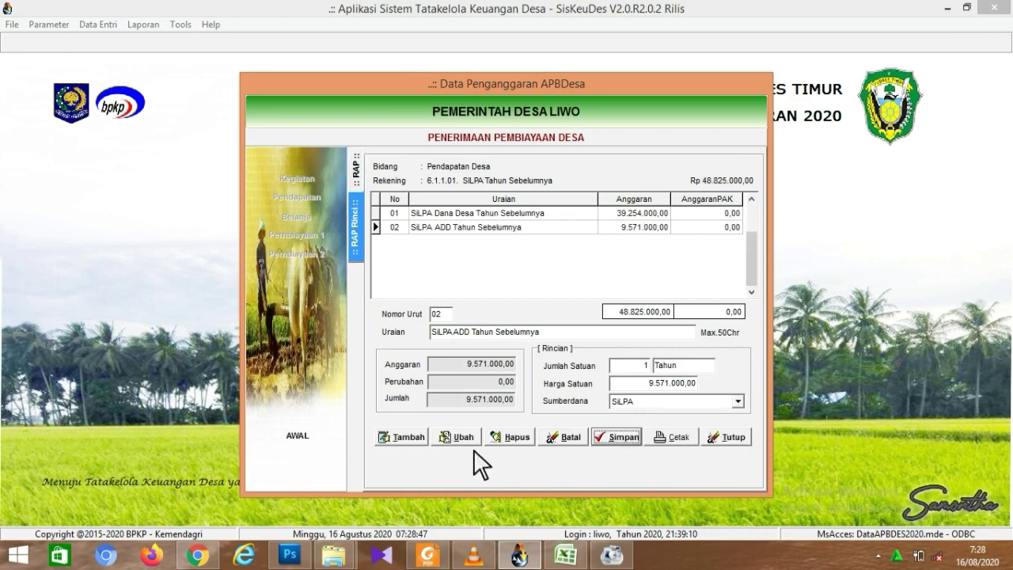
- Add detail line 03 described as "SiLPA Bunga Bank Tahun Sebelumnya", copied from cell B7 of the Excel sheet
left_click(426, 439)
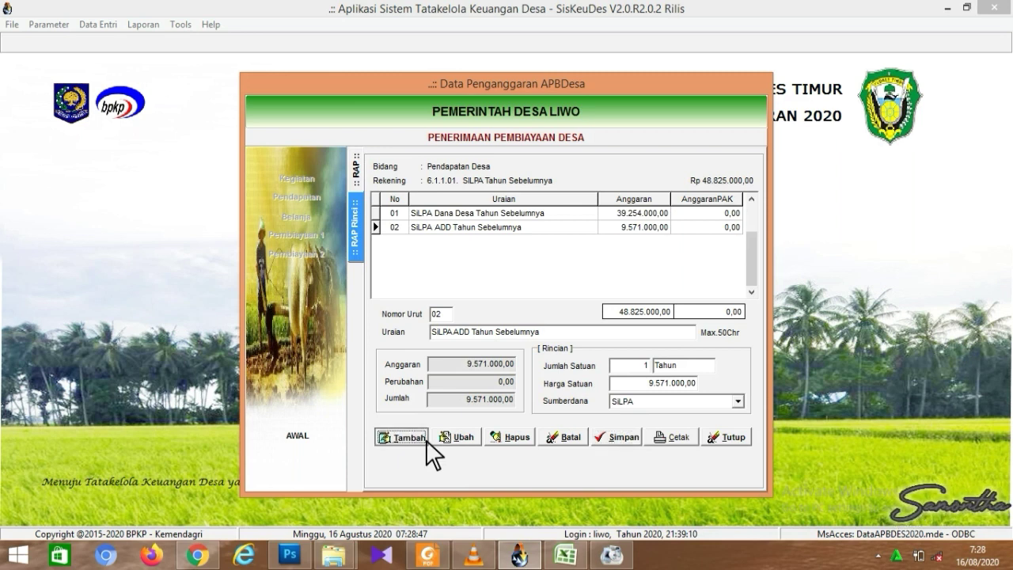
left_click(572, 558)
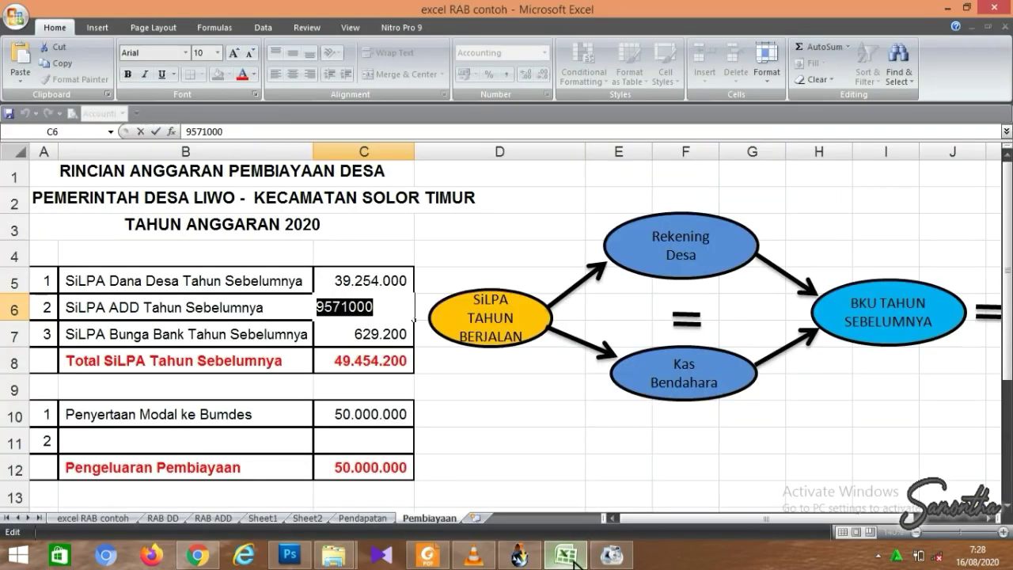
left_click(178, 333)
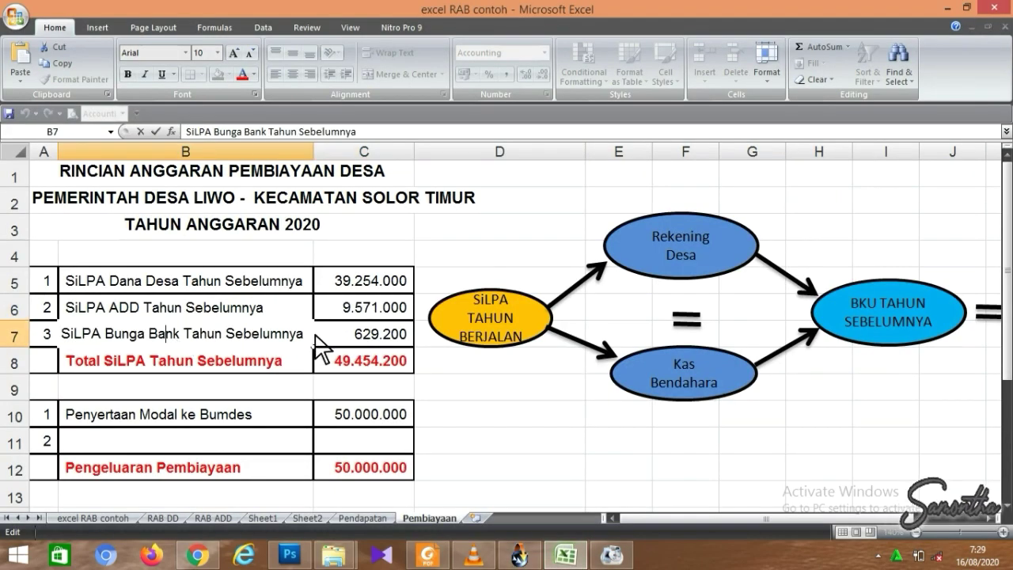
left_click_drag(307, 338, 82, 349)
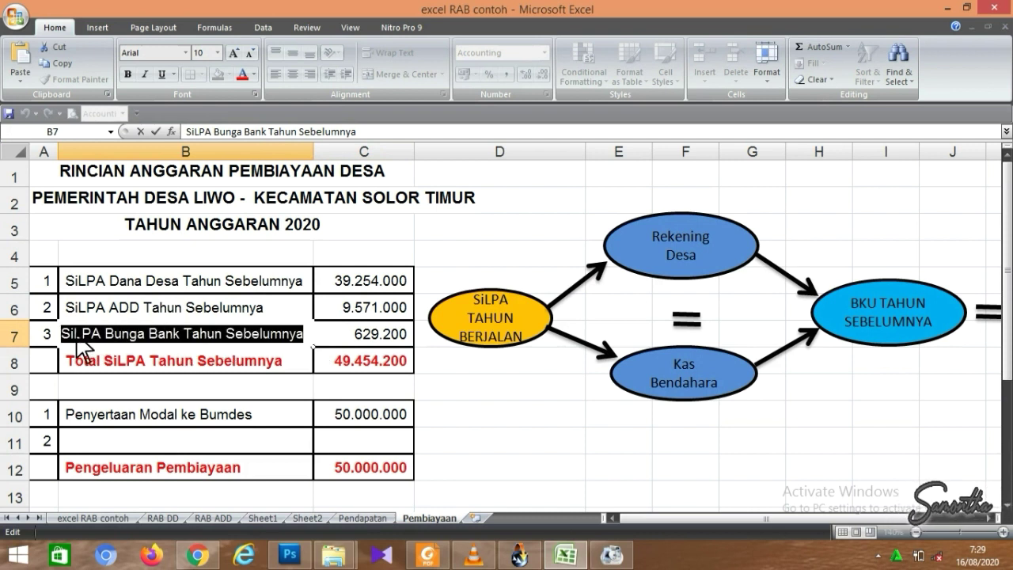
left_click(520, 556)
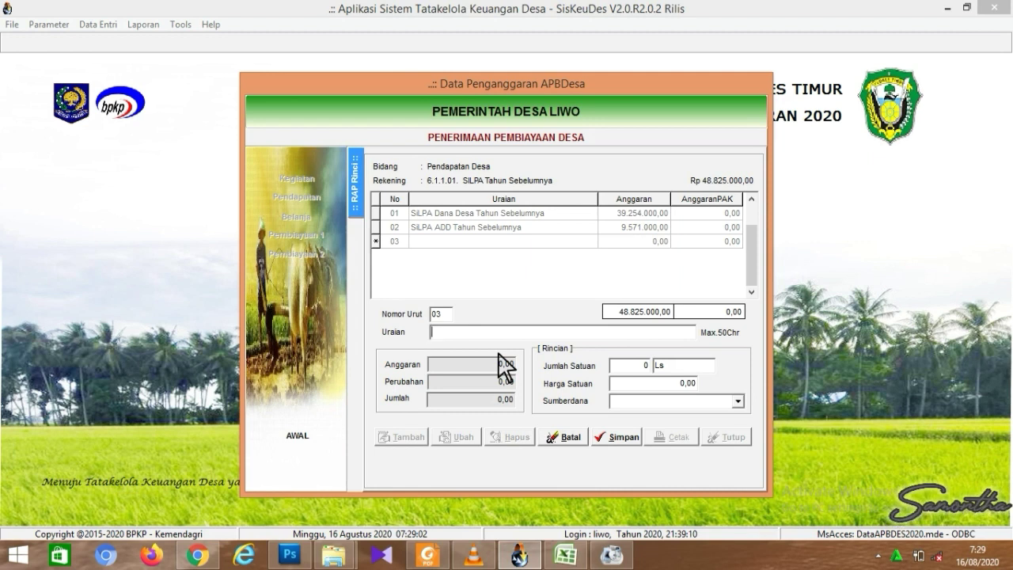
key("ctrl+v")
- Set the quantity of the SiLPA Bunga Bank line to 1 with Tahun as the unit
key("Tab")
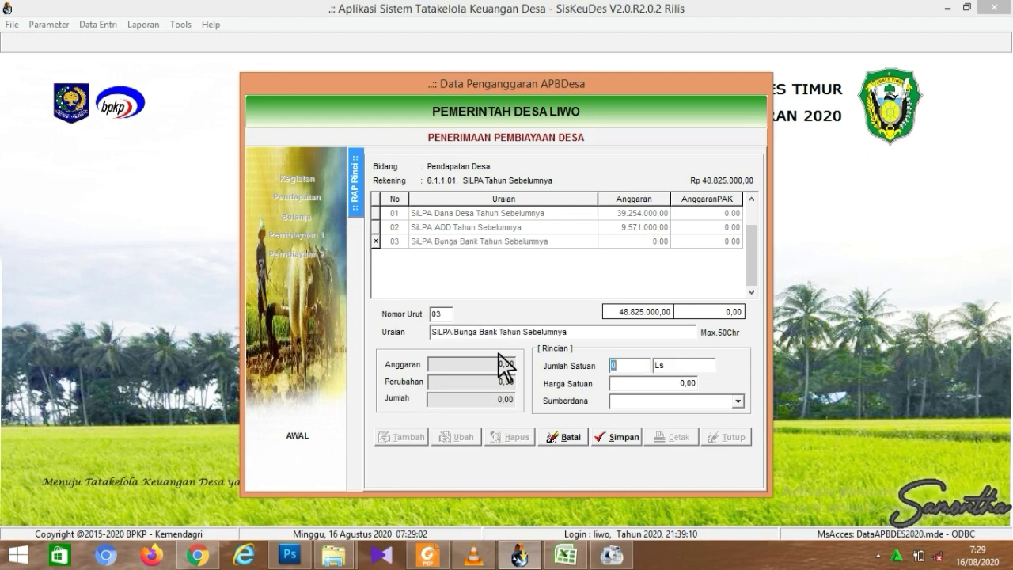
type("1")
key("Tab")
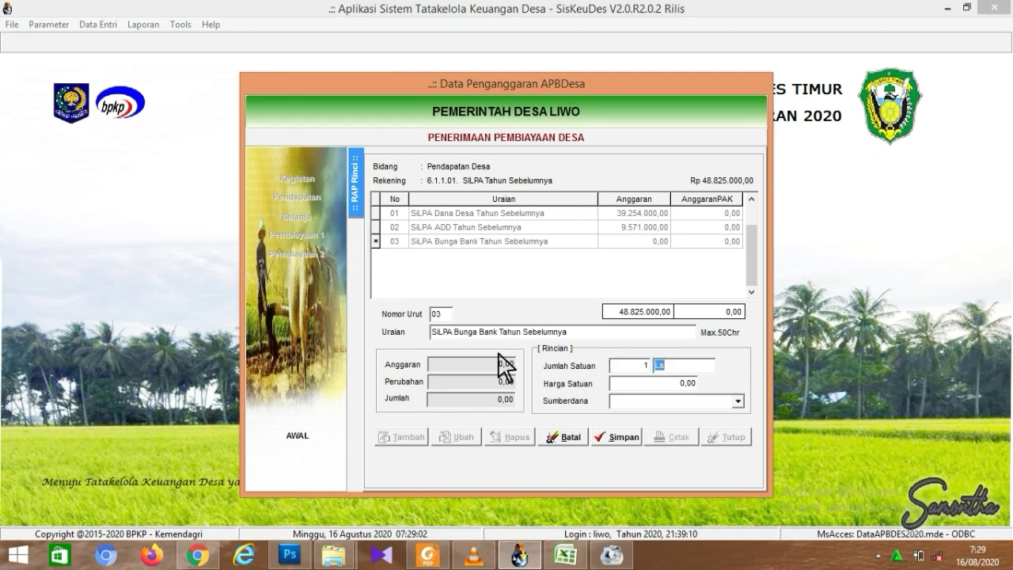
type("Tahun")
key("Tab")
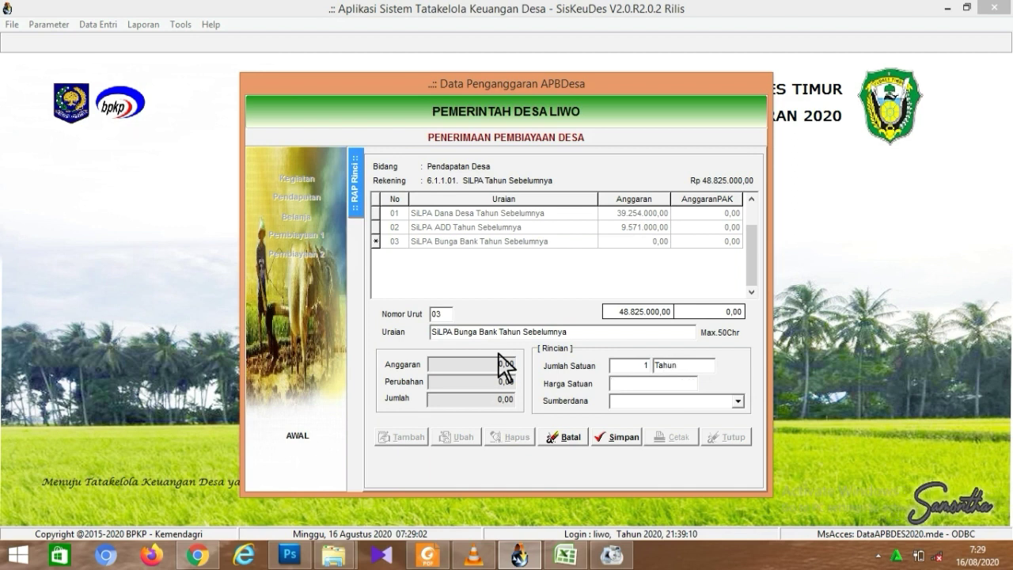
- Copy 629200 from cell C7 of the Excel sheet into the Harga Satuan of the SiLPA Bunga Bank line in Siskeudes
left_click(565, 554)
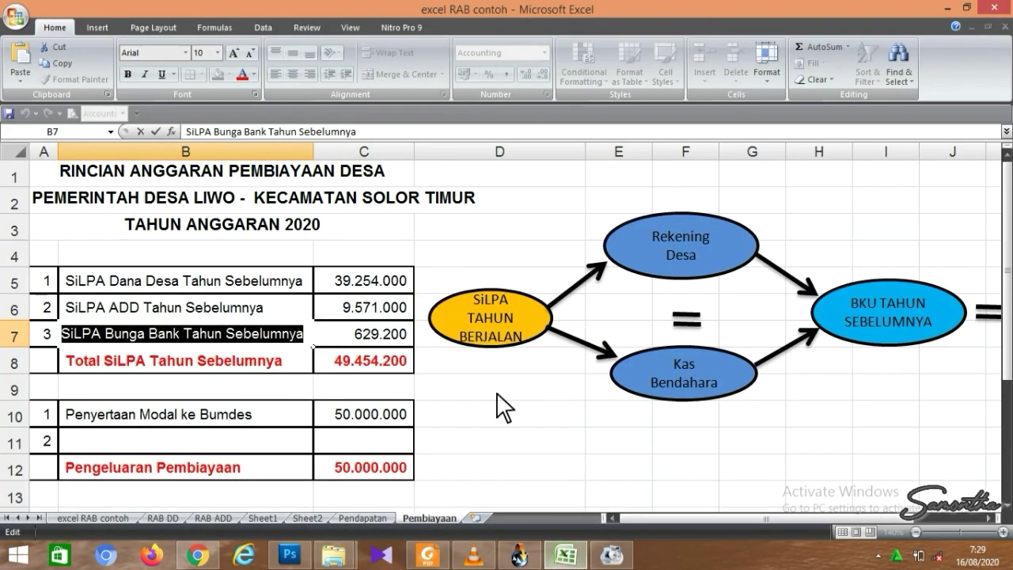
double_click(404, 340)
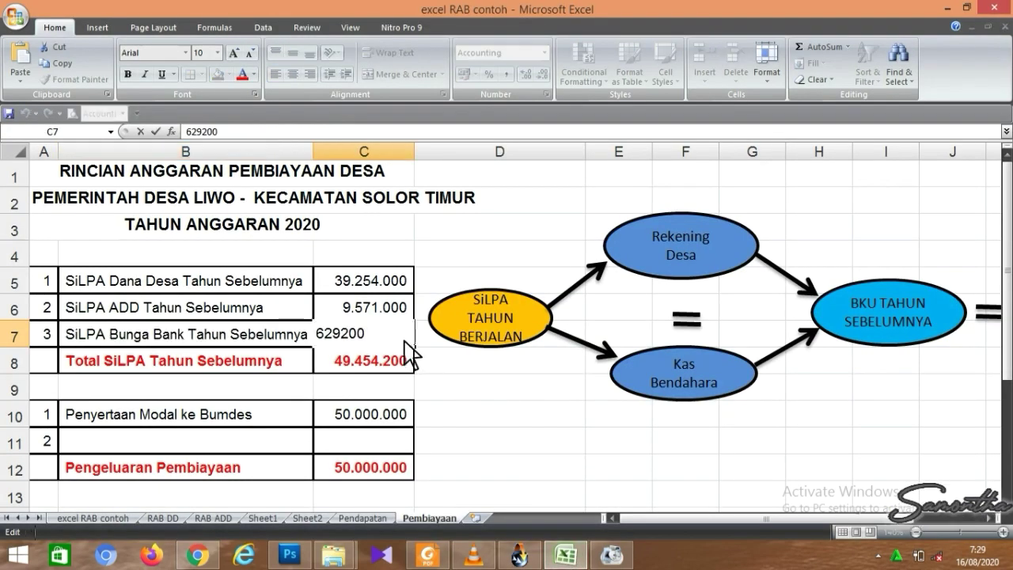
left_click_drag(404, 341, 321, 348)
key("ctrl+c")
key("Tab")
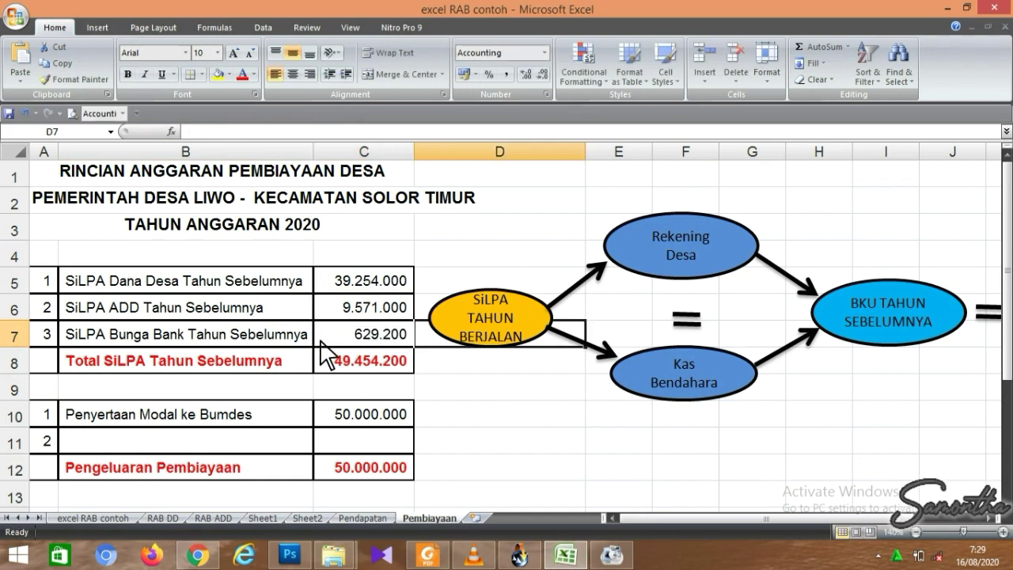
left_click(518, 554)
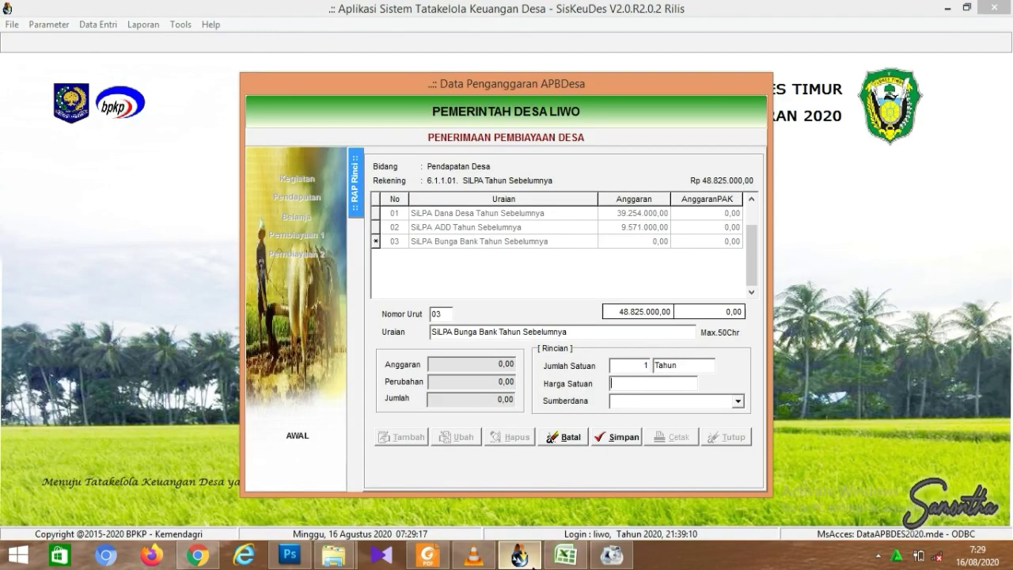
key("ctrl+v")
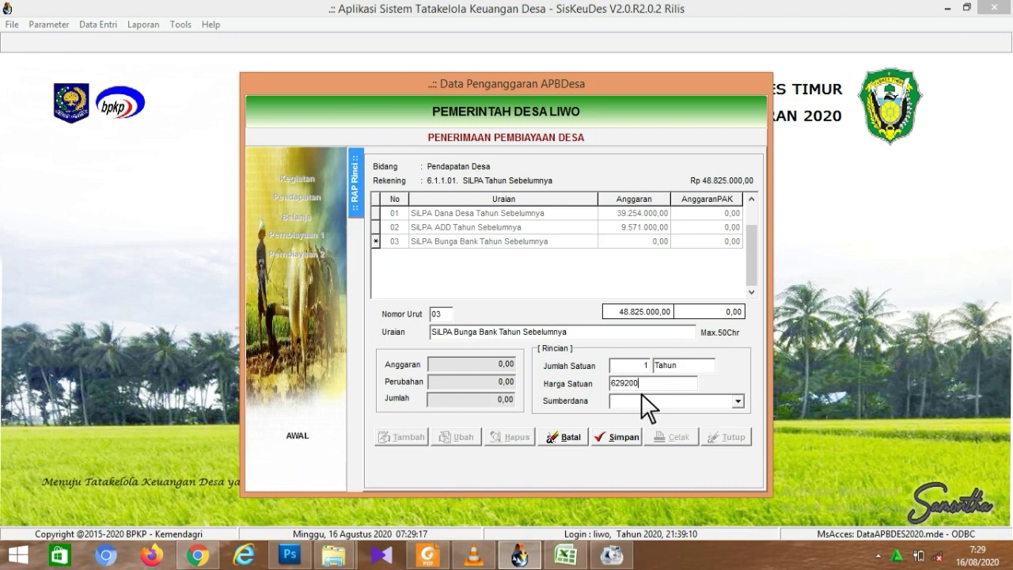
- Choose SiLPA as the Sumberdana of the SiLPA Bunga Bank line and save the line
left_click(738, 402)
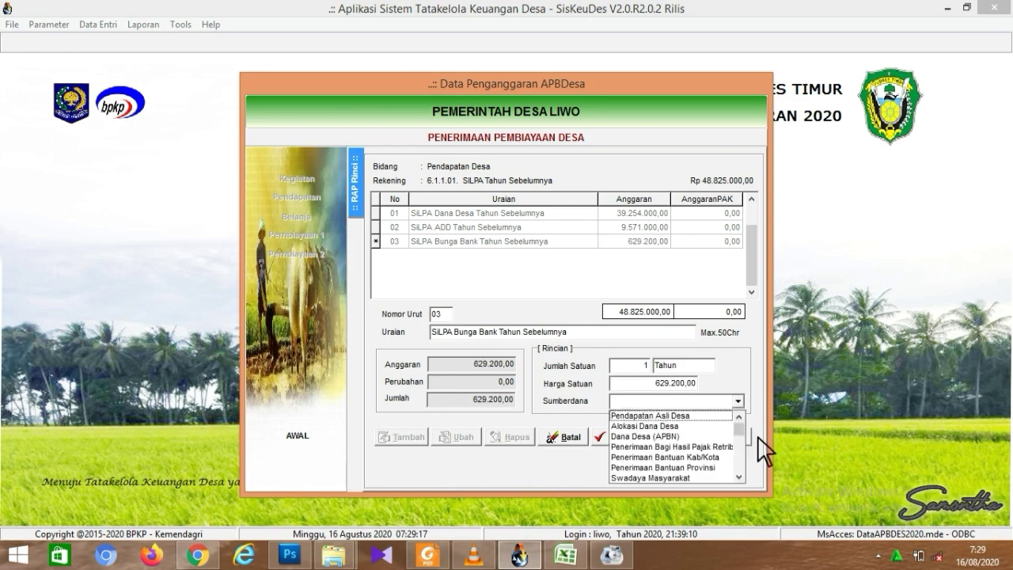
scroll(736, 489, "down", 1)
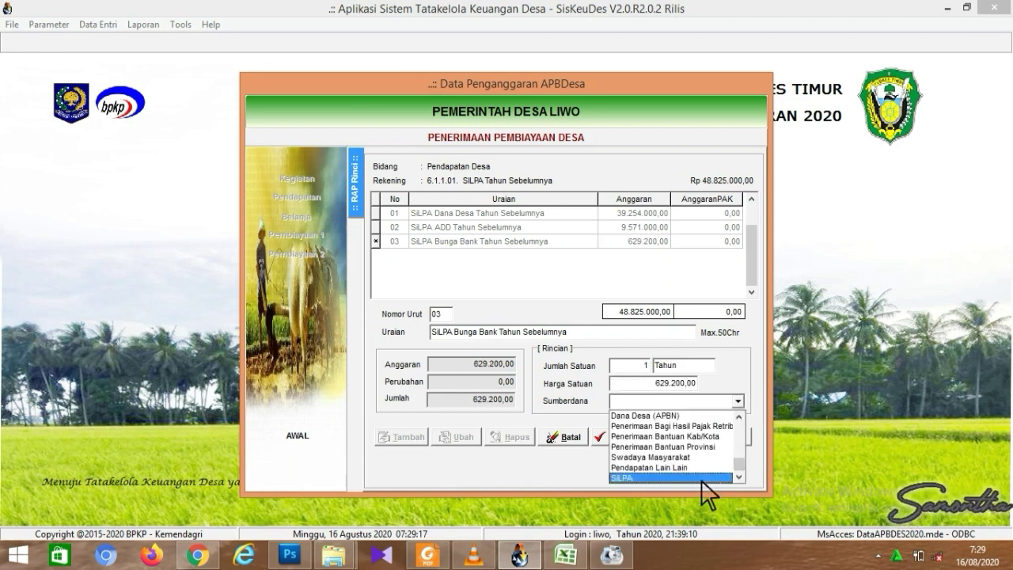
left_click(706, 478)
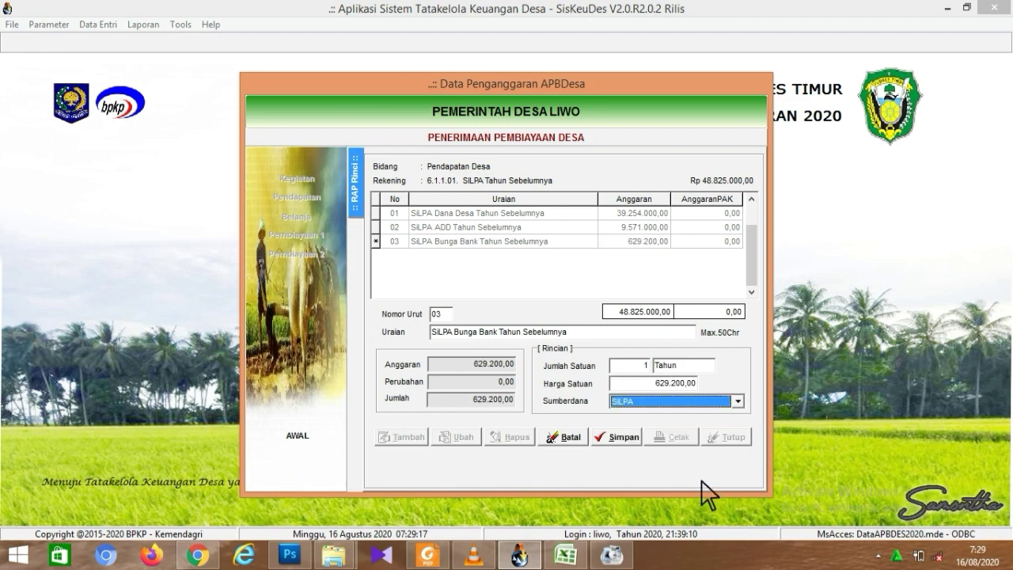
left_click(630, 445)
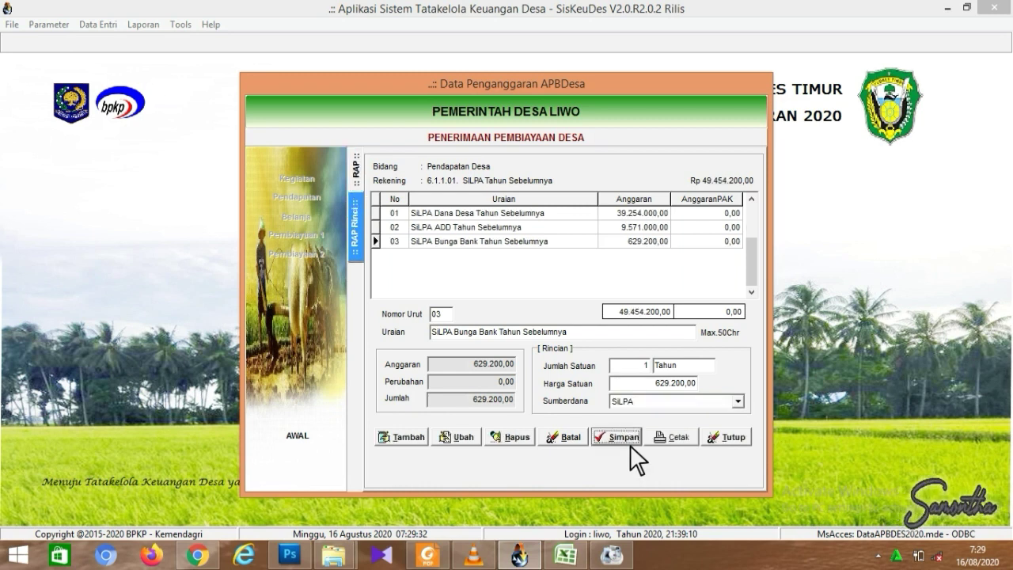
- Preview the printed Rincian Anggaran Pembiayaan report and review the receipts at account and detail level
left_click(691, 441)
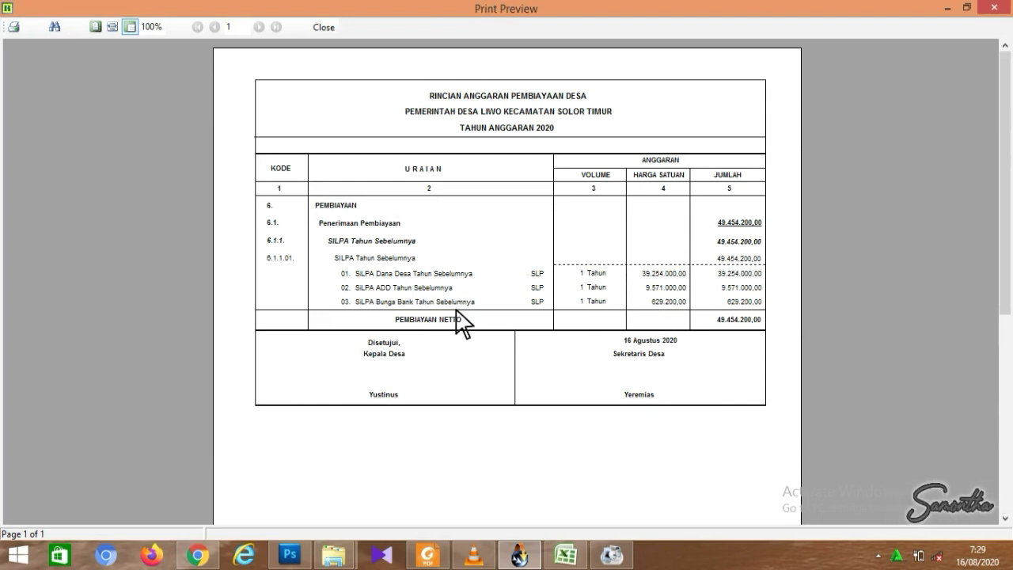
left_click(325, 28)
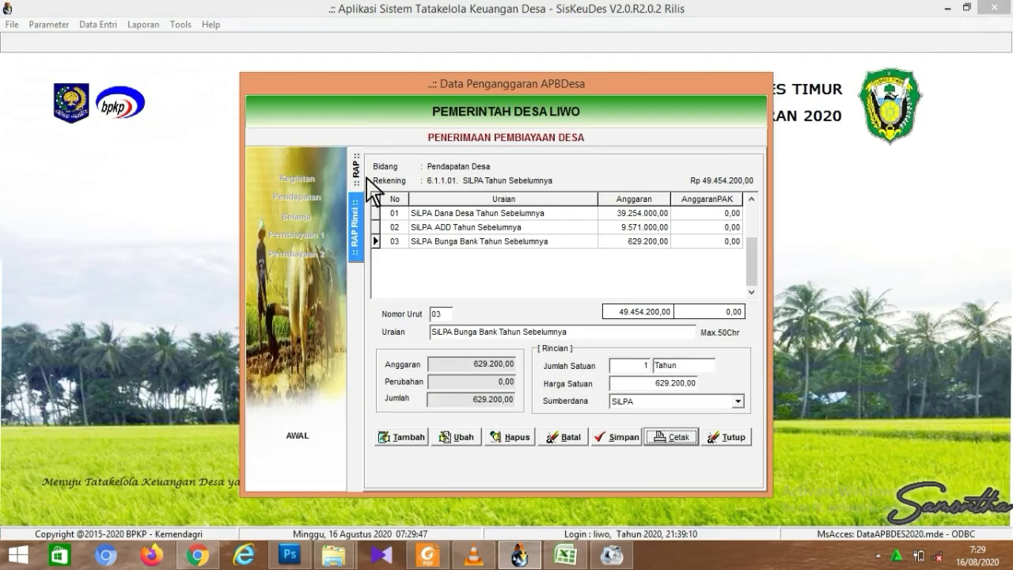
left_click(365, 179)
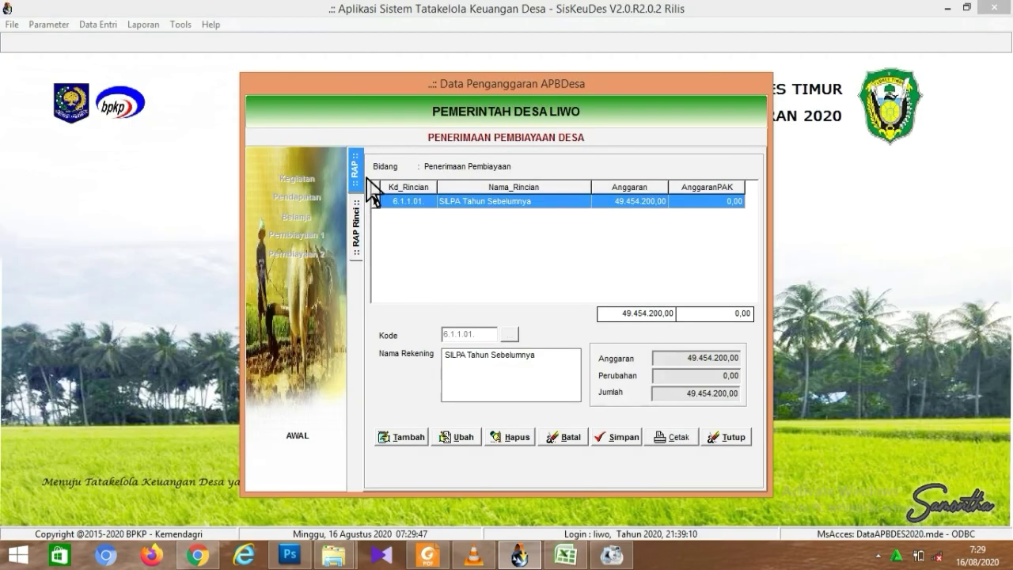
left_click(366, 234)
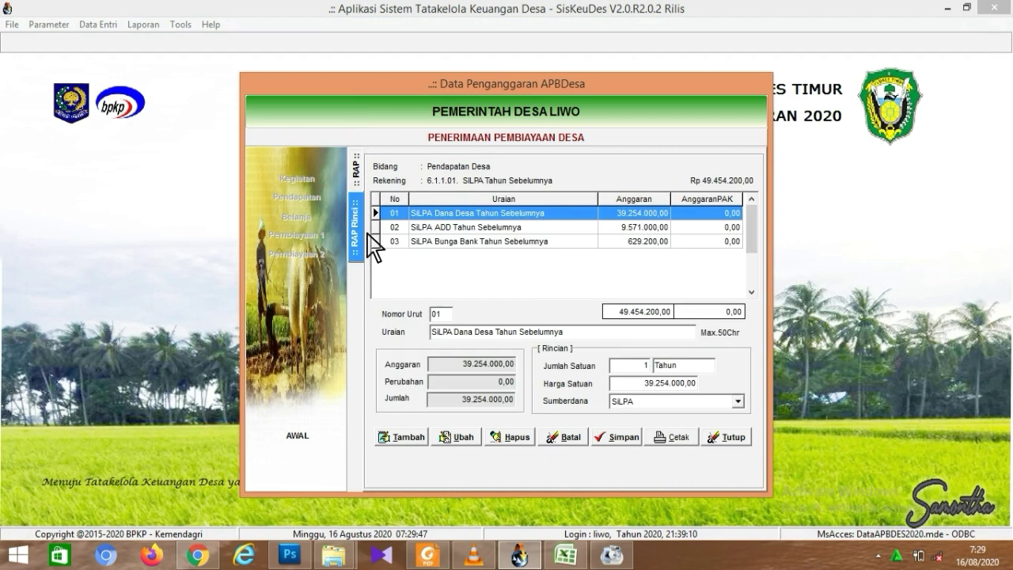
left_click(361, 187)
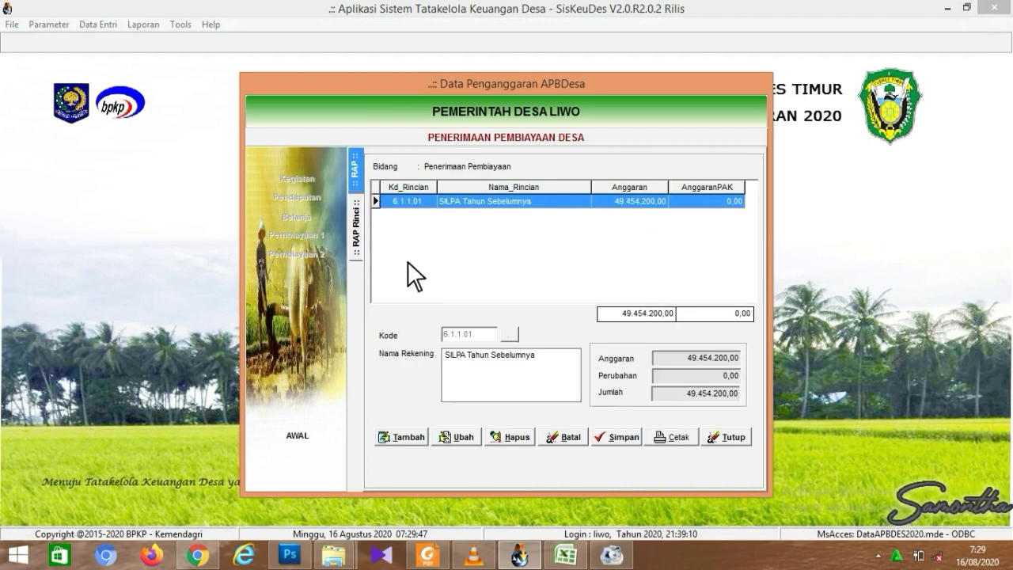
- Add account 6.1.2.01 Pencairan Dana Cadangan to the financing receipts and save it
left_click(415, 440)
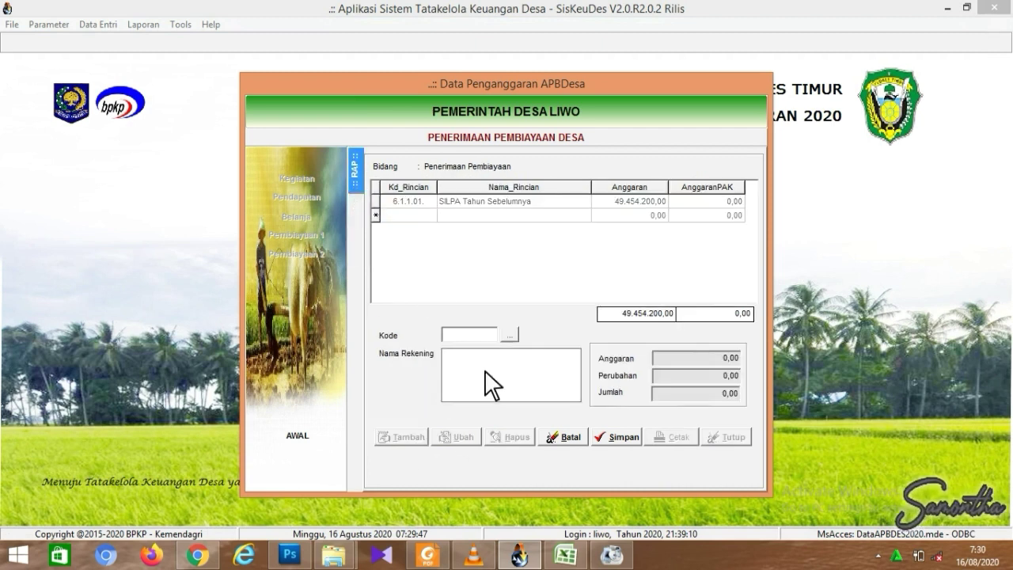
left_click(518, 339)
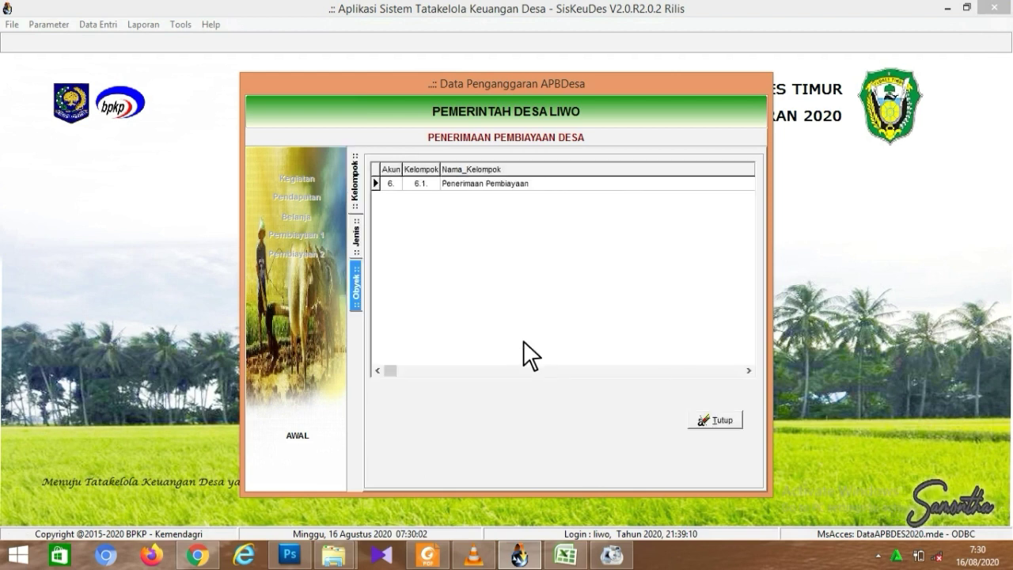
double_click(492, 189)
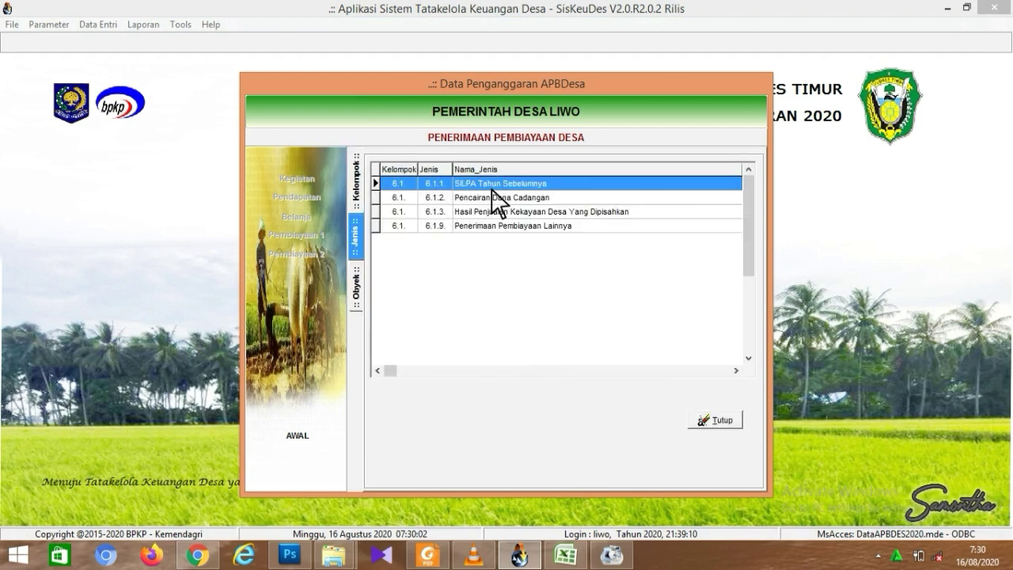
left_click(495, 202)
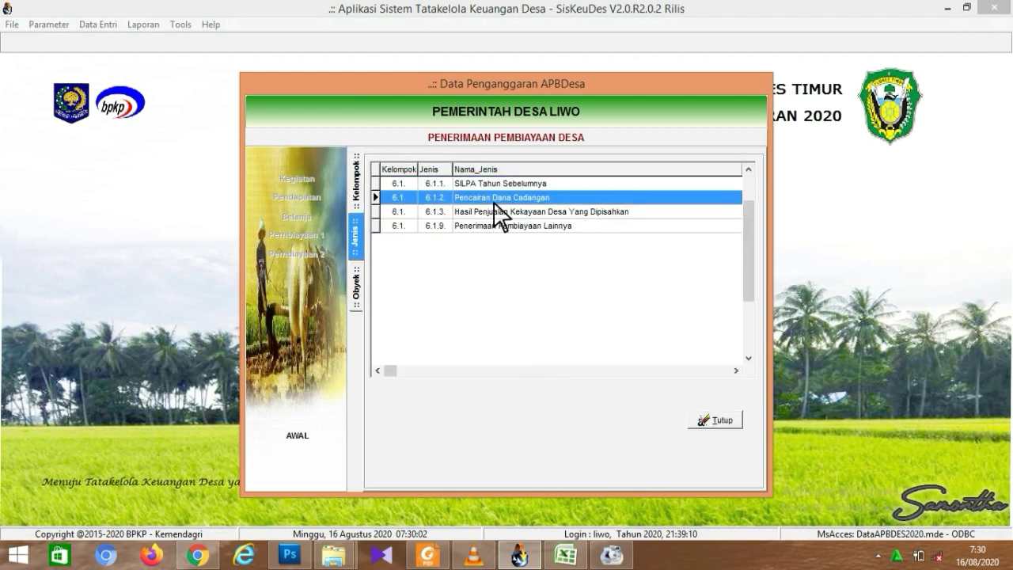
double_click(495, 199)
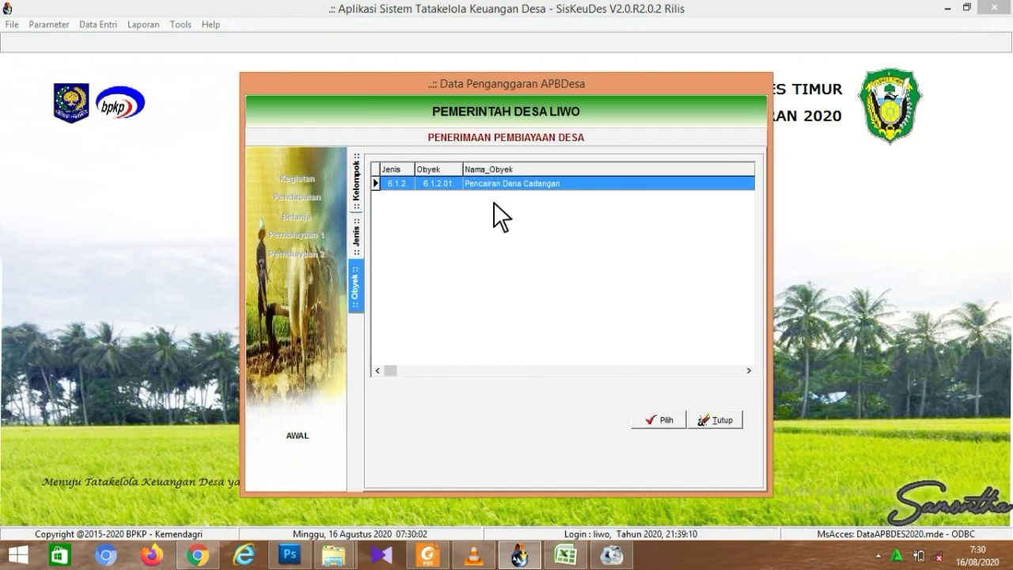
left_click(674, 425)
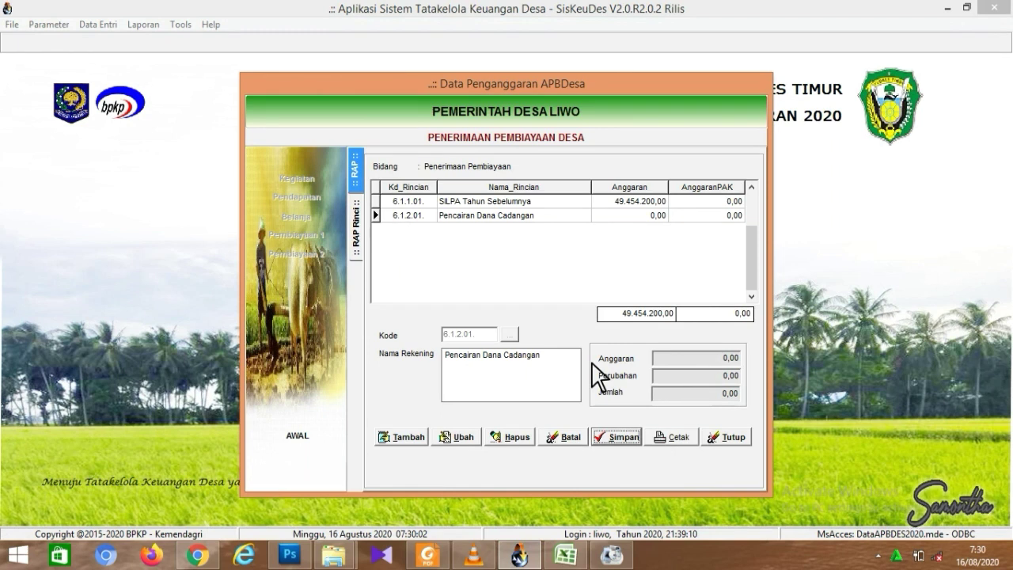
- View the detail list of the Pencairan Dana Cadangan account, and delete that account from the financing receipts
double_click(510, 218)
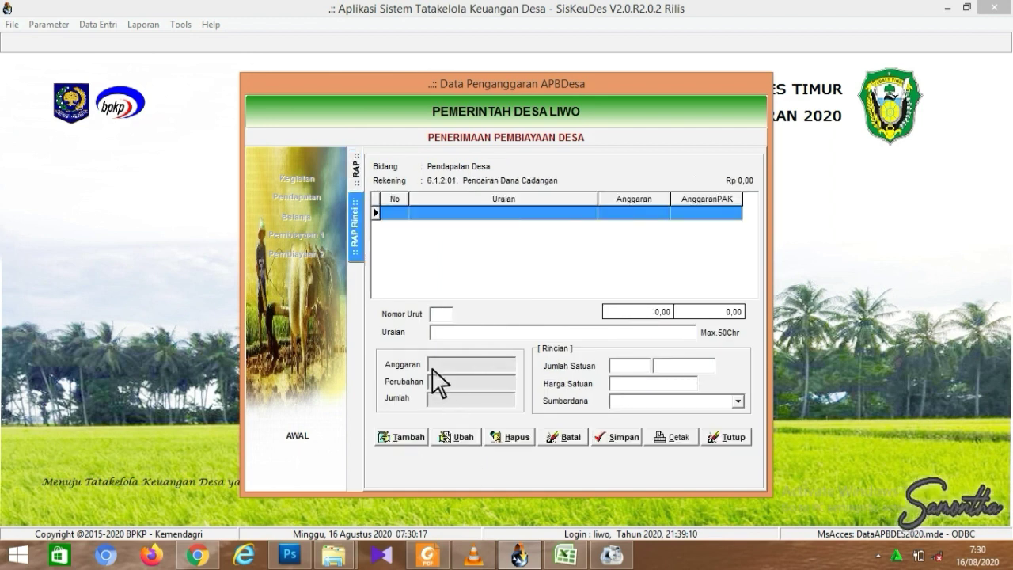
left_click(361, 181)
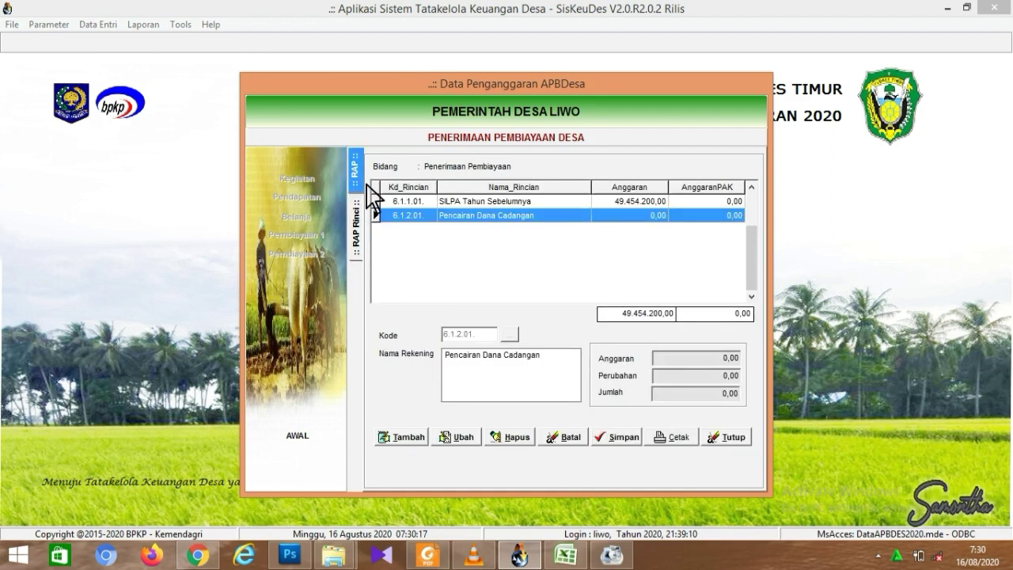
double_click(467, 216)
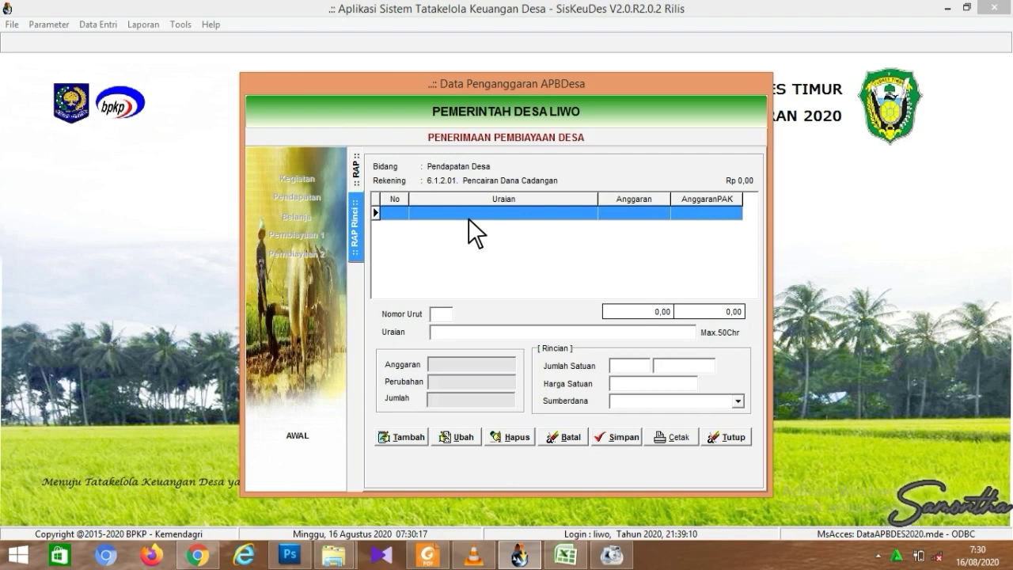
left_click(358, 168)
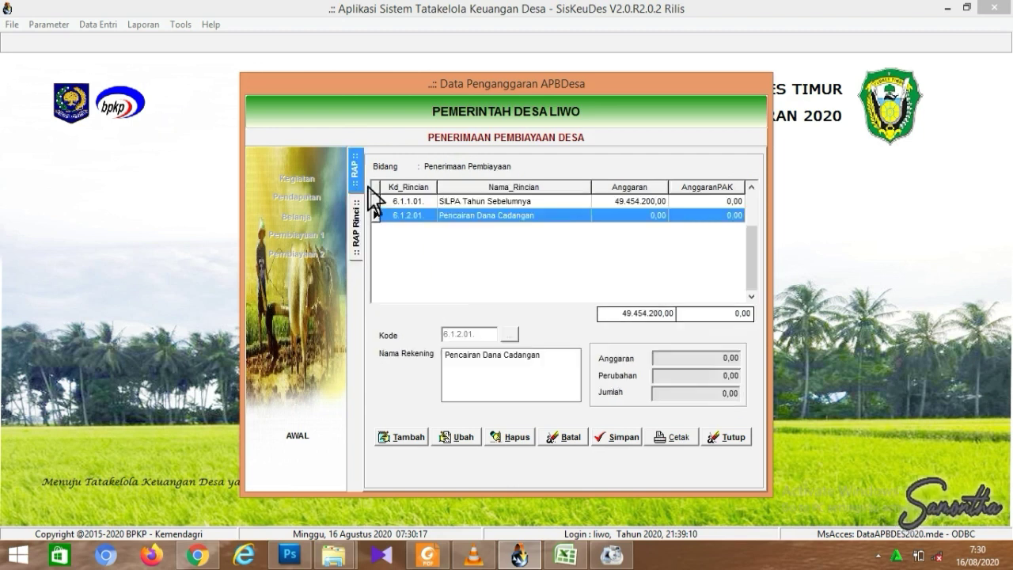
left_click(517, 440)
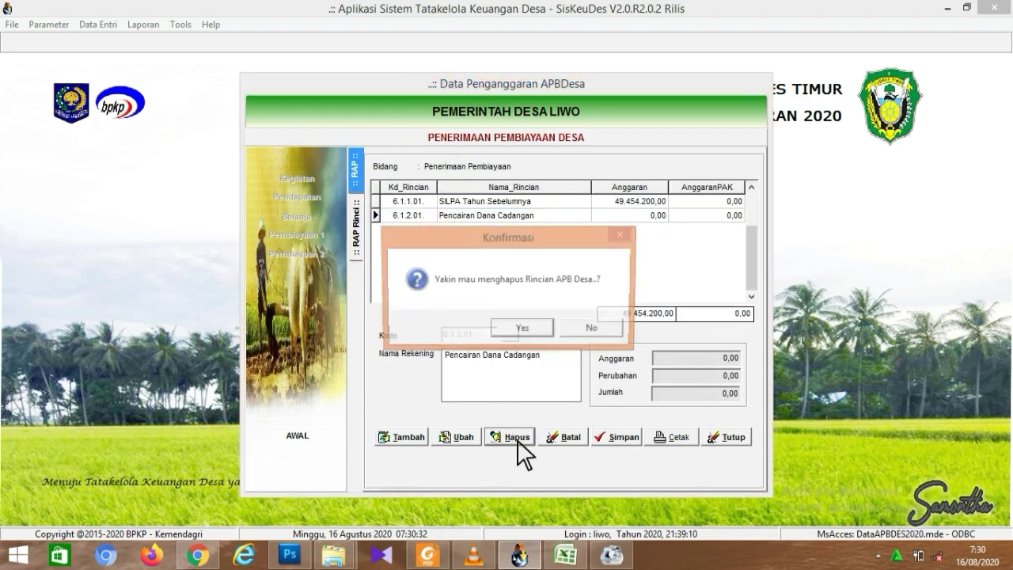
left_click(532, 333)
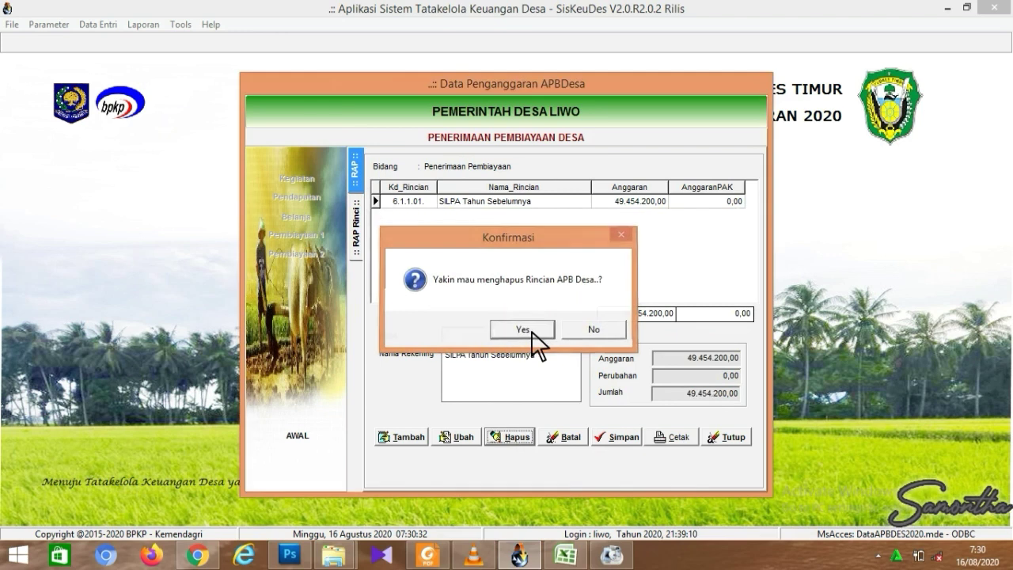
- Check the print preview of the financing budget report again, and close the budget entry window
left_click(678, 439)
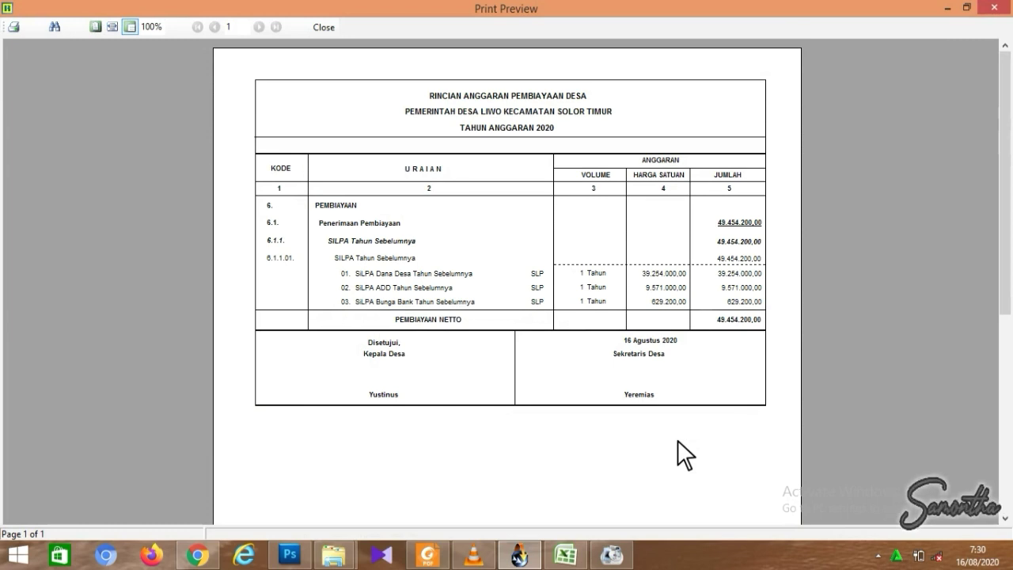
left_click(334, 31)
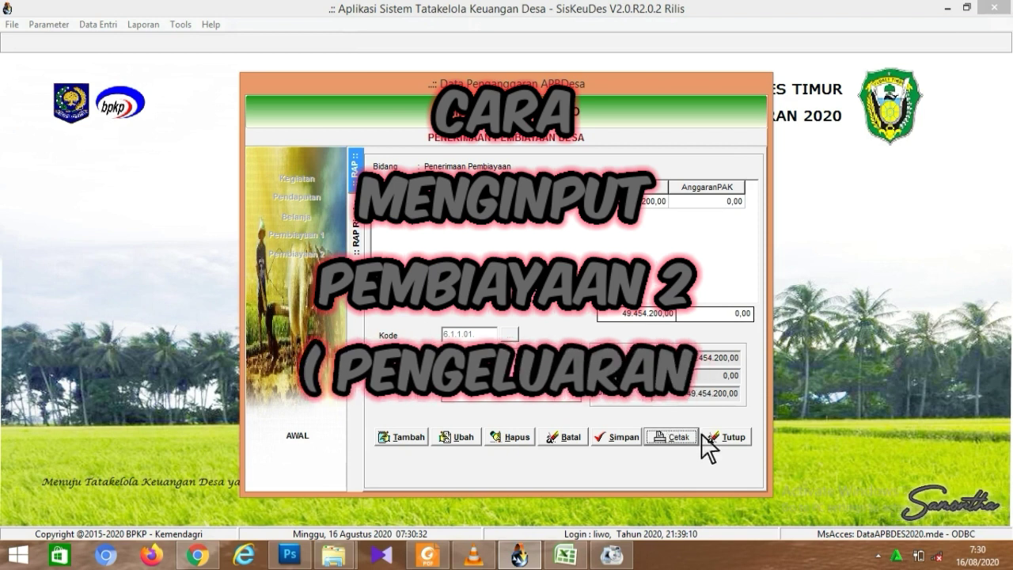
left_click(735, 437)
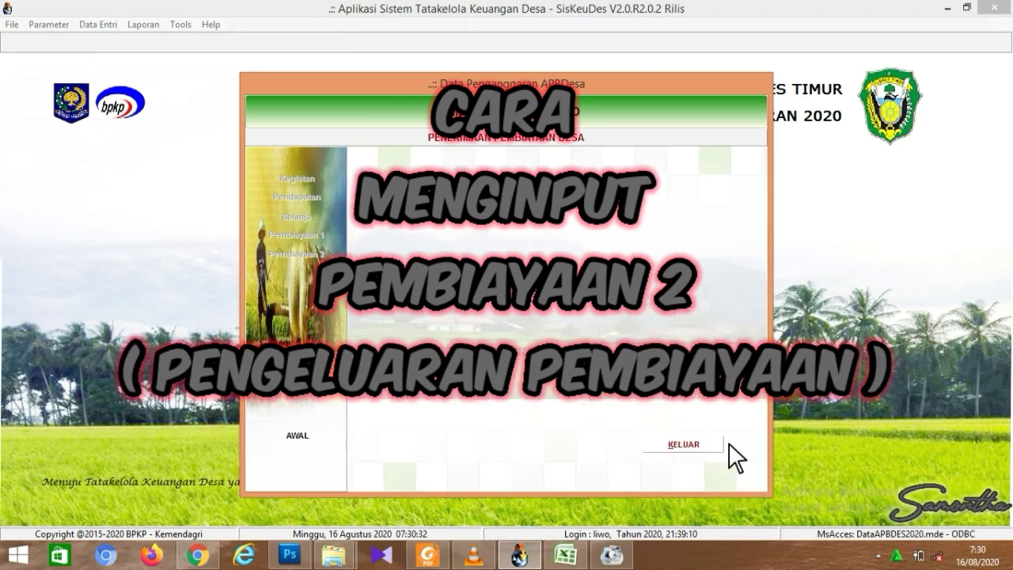
left_click(684, 449)
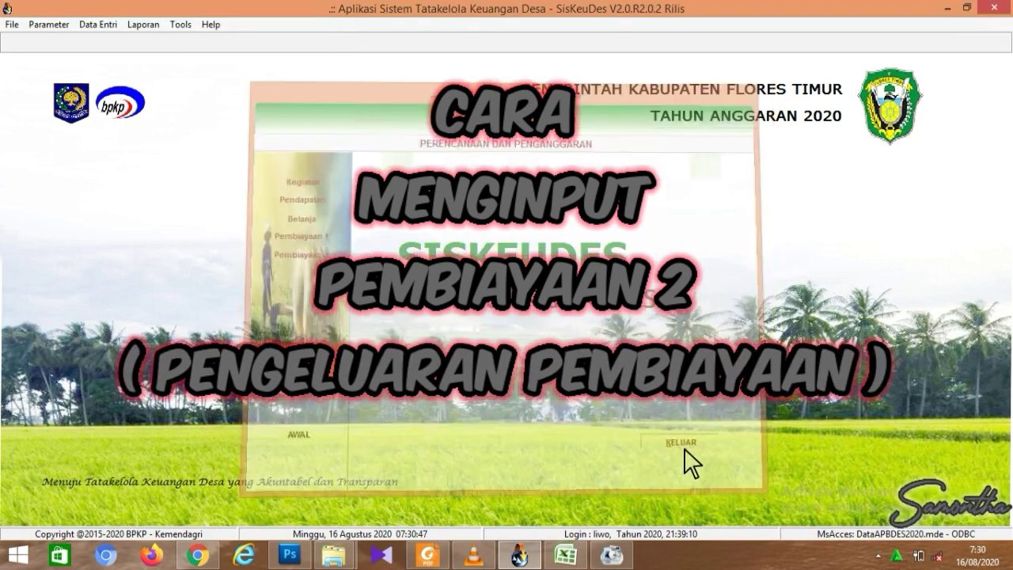
- Open the Pembiayaan 2 form for financing expenditures in Isian Data Anggaran
left_click(101, 26)
mouse_move(139, 63)
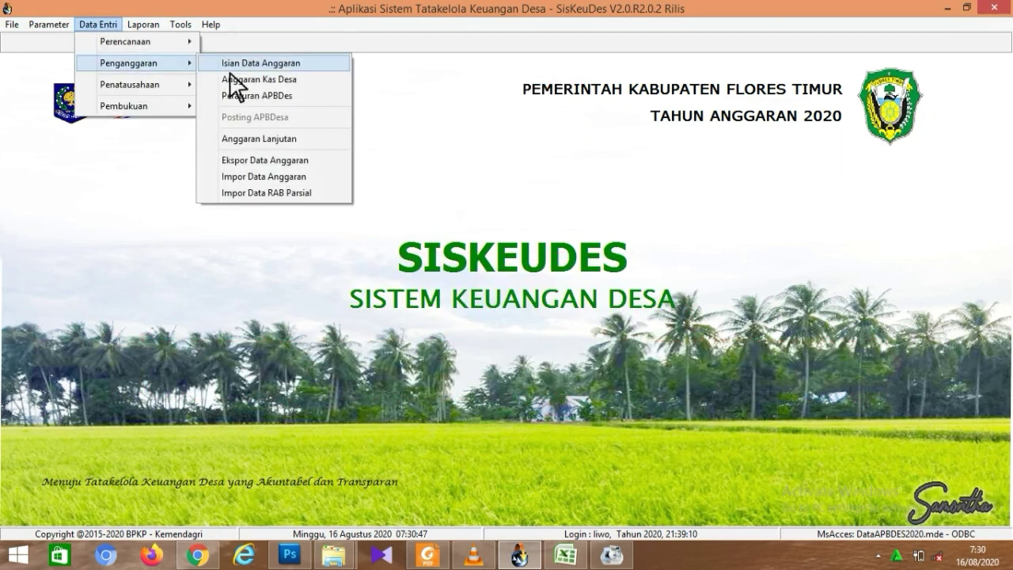
left_click(230, 64)
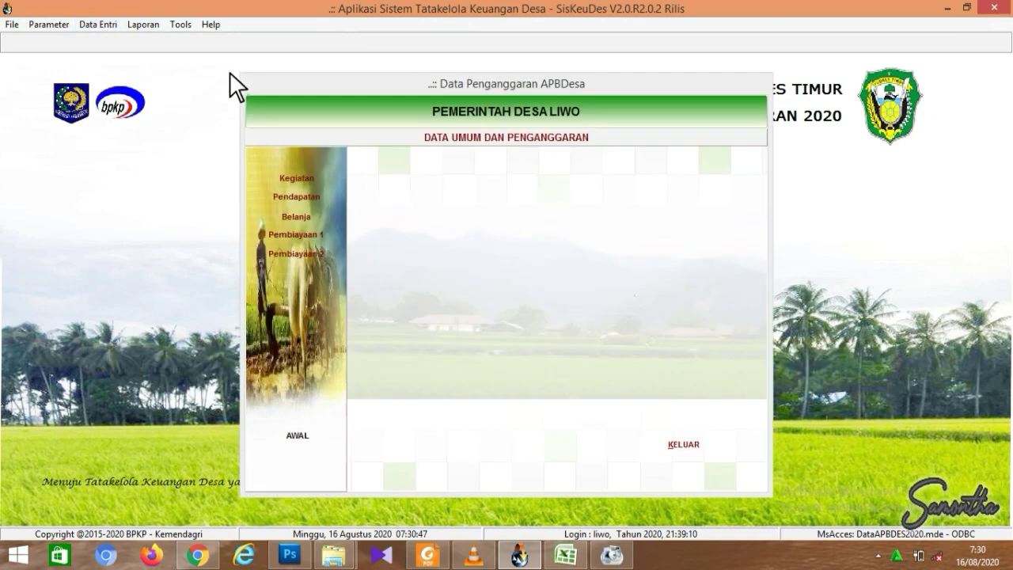
left_click(311, 260)
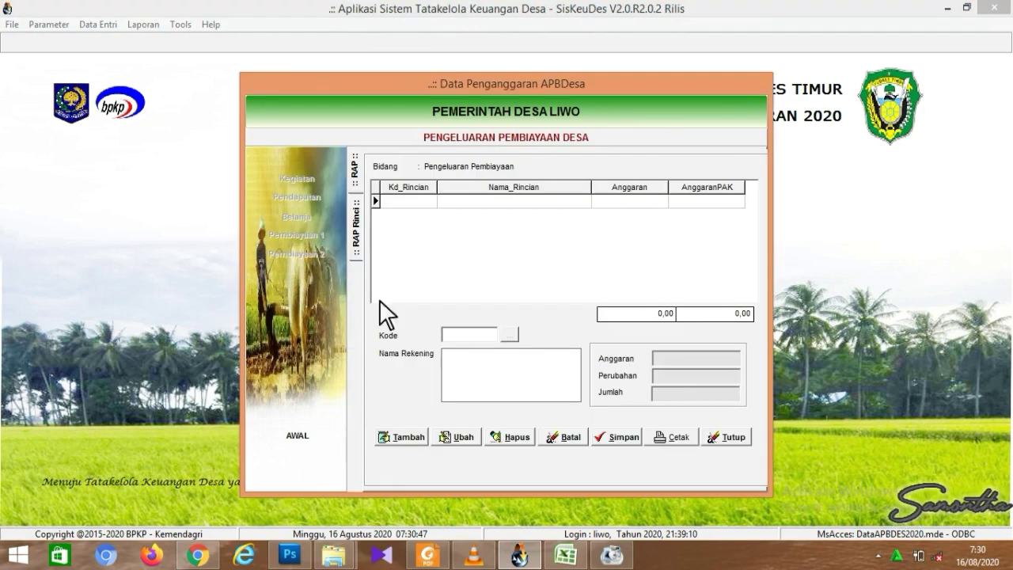
- Add account 6.2.2.01 Penyertaan Modal Desa to the financing expenditures and save it
left_click(414, 444)
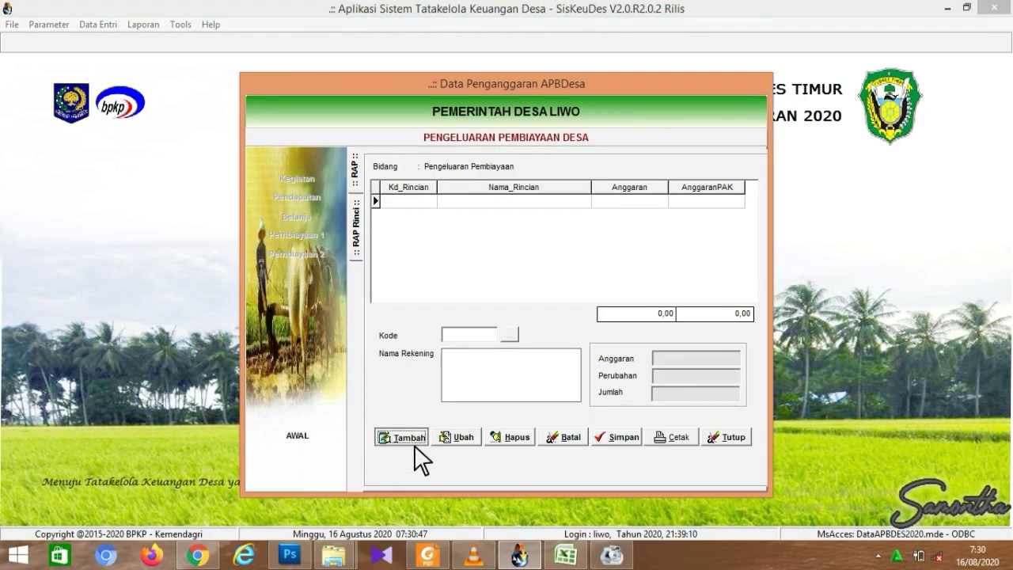
left_click(513, 335)
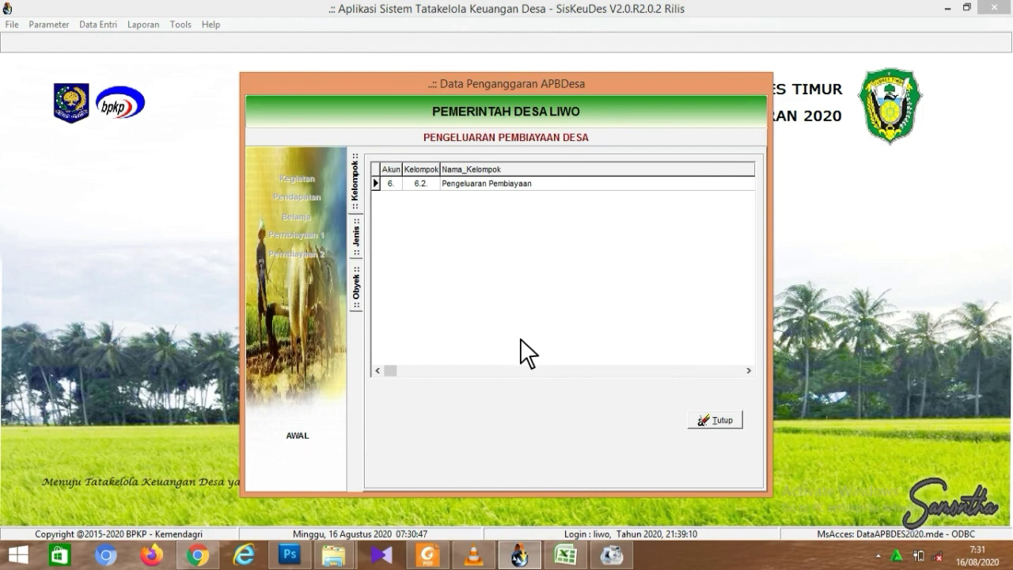
double_click(485, 185)
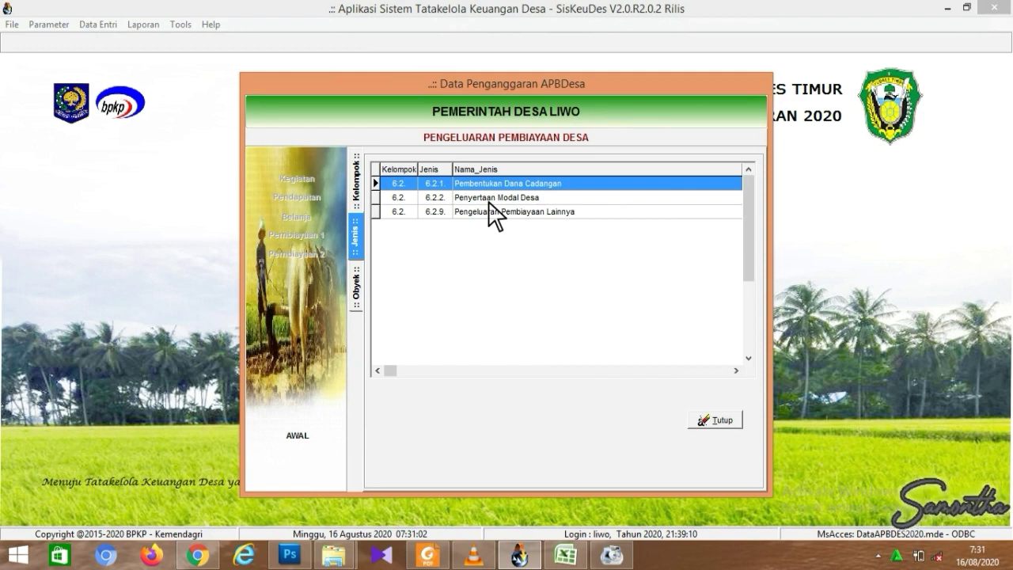
left_click(493, 198)
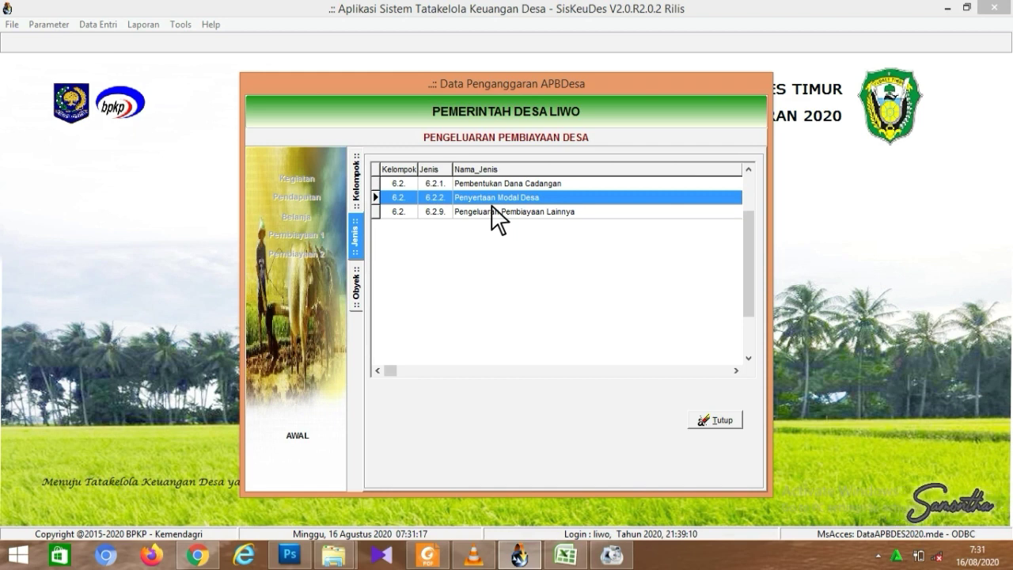
double_click(492, 203)
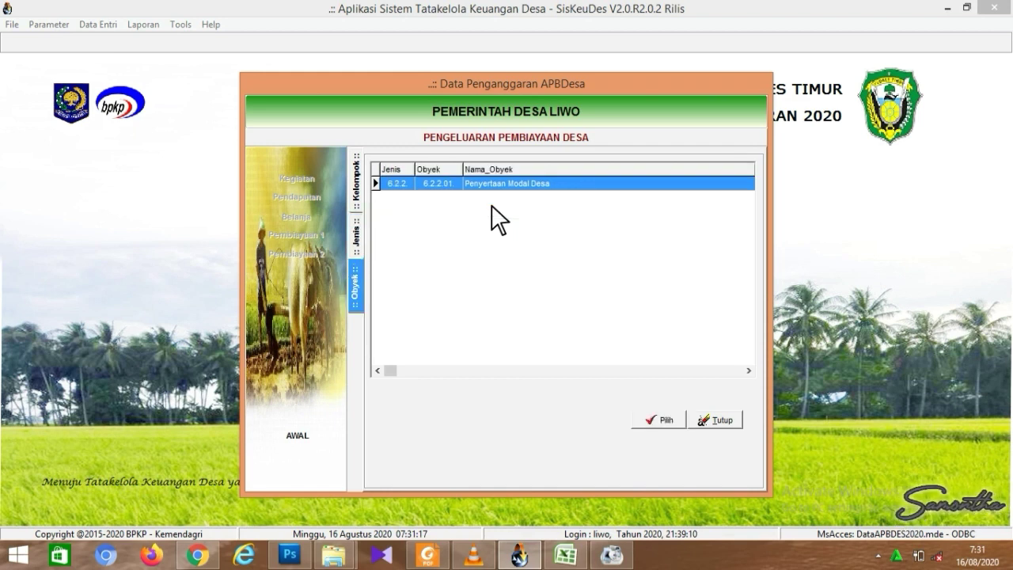
left_click(674, 425)
left_click(633, 444)
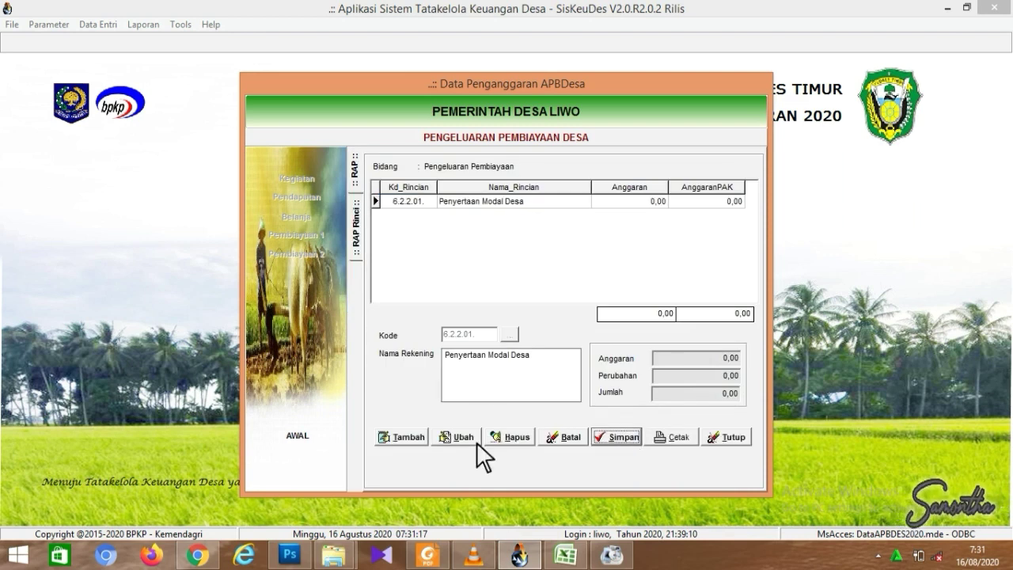
- Add a detail line under Penyertaan Modal Desa with the description "Penyertaan Modal ke Bumdes" copied from cell B10 of the Excel Pembiayaan sheet
double_click(502, 206)
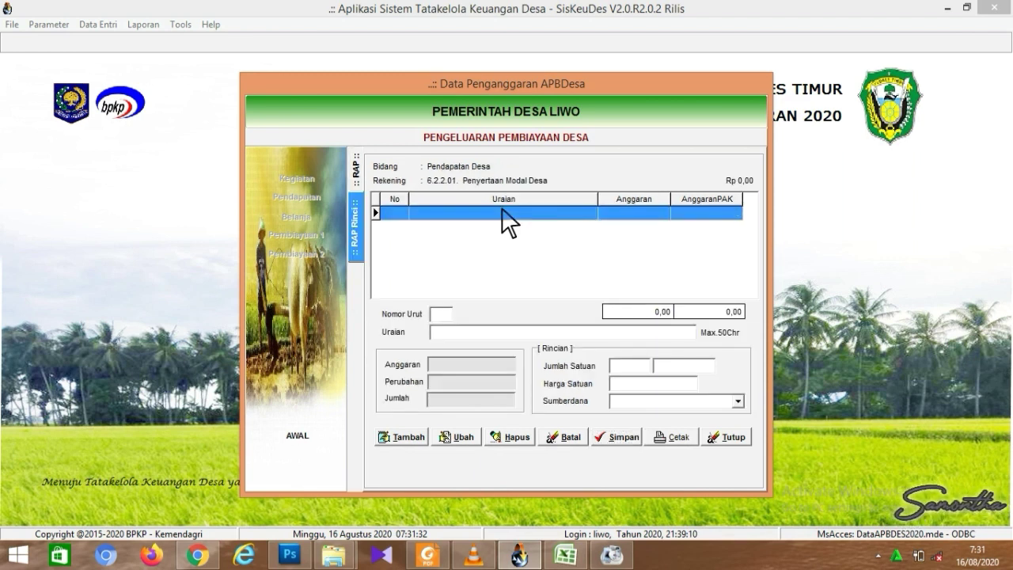
left_click(412, 439)
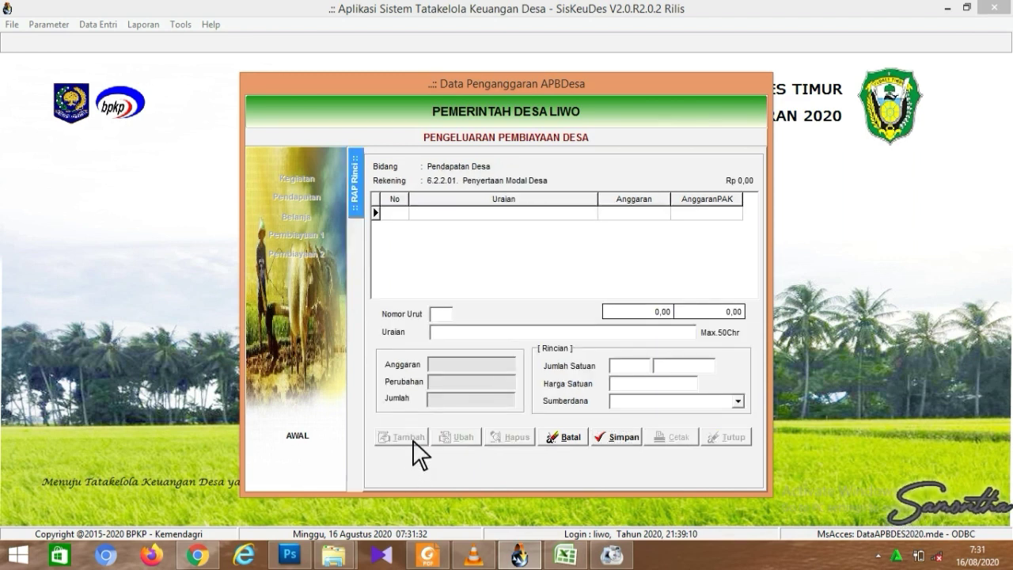
left_click(564, 556)
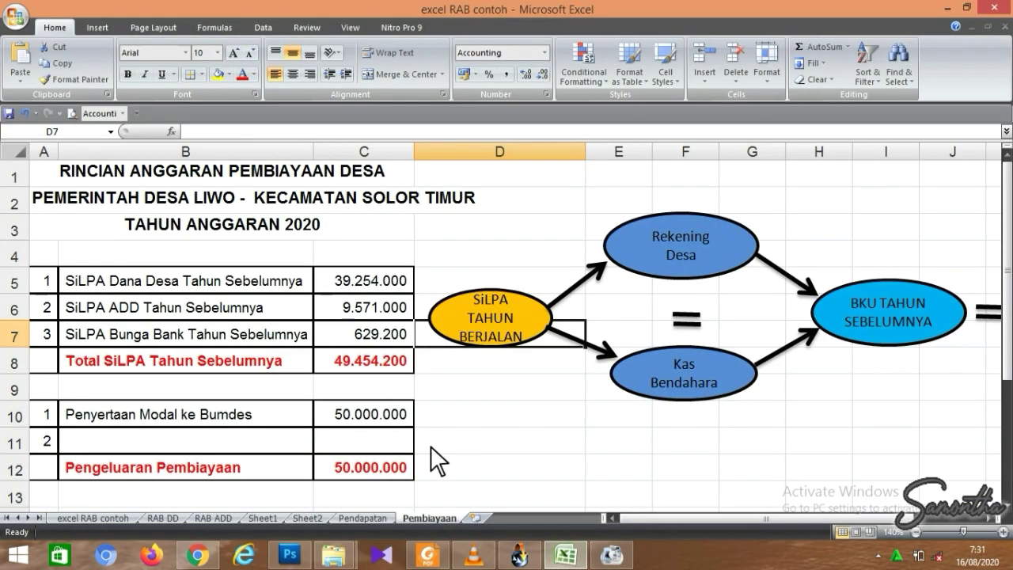
double_click(259, 418)
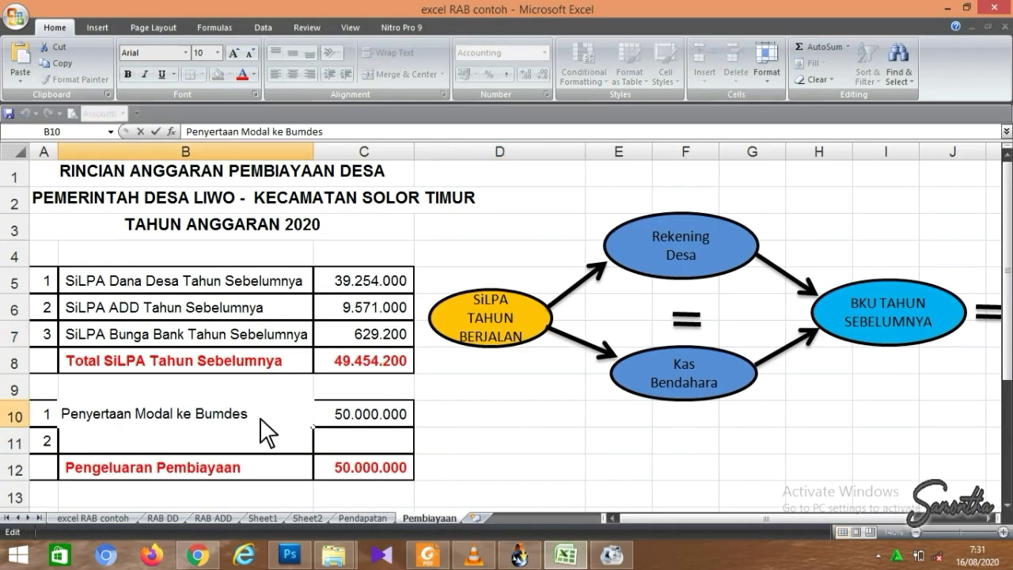
left_click_drag(261, 418, 63, 420)
key("ctrl+c")
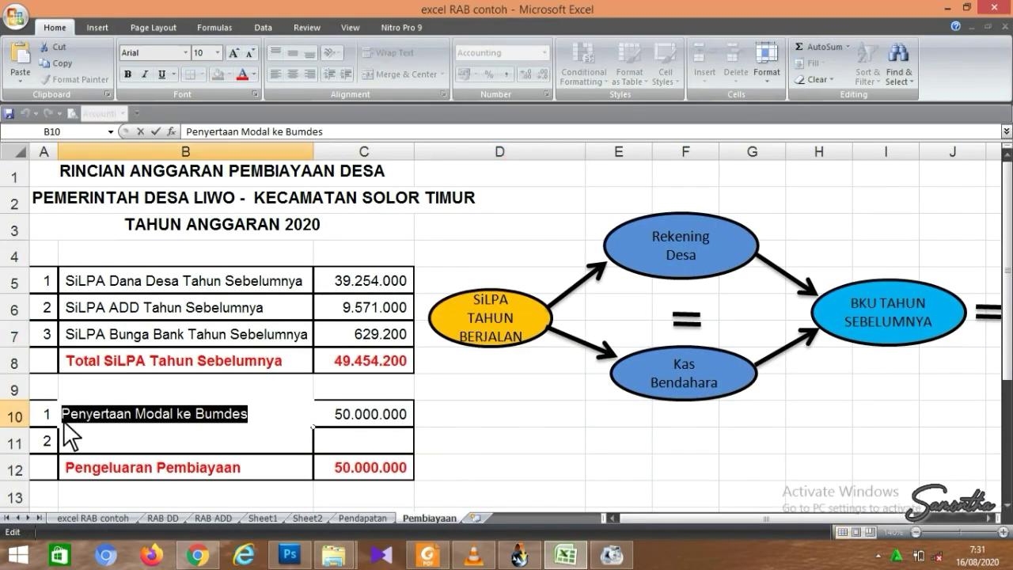
left_click(521, 555)
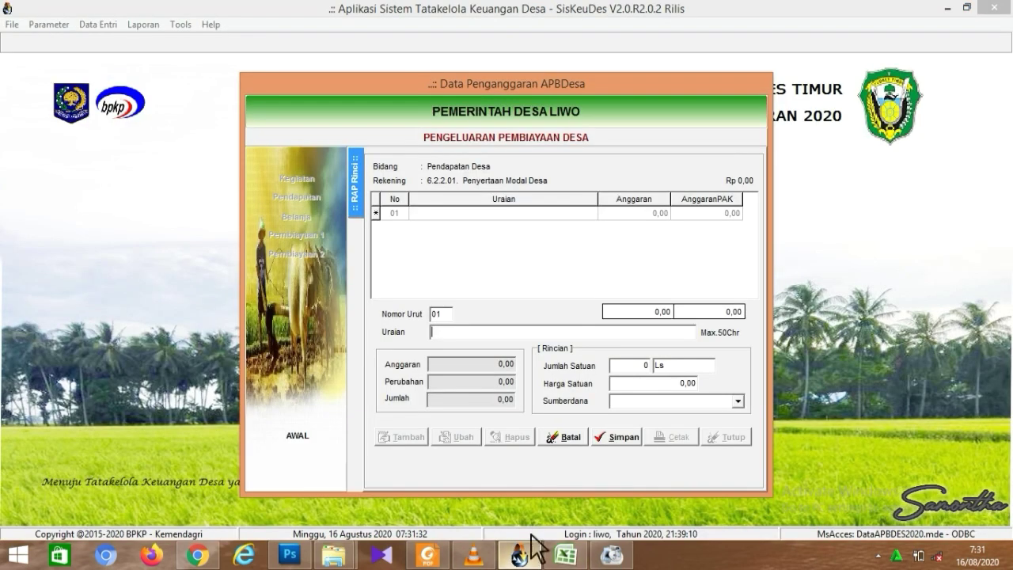
key("ctrl+v")
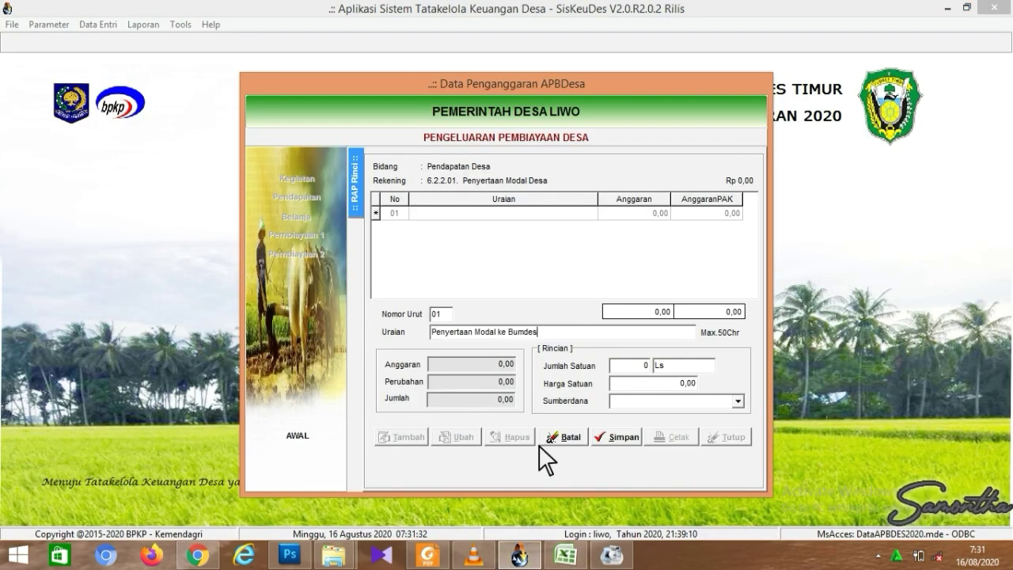
- Set the detail line to 1 Tahun at a unit price of 50000000, funded by Dana Desa (APBN), and save it
key("Tab")
type("1")
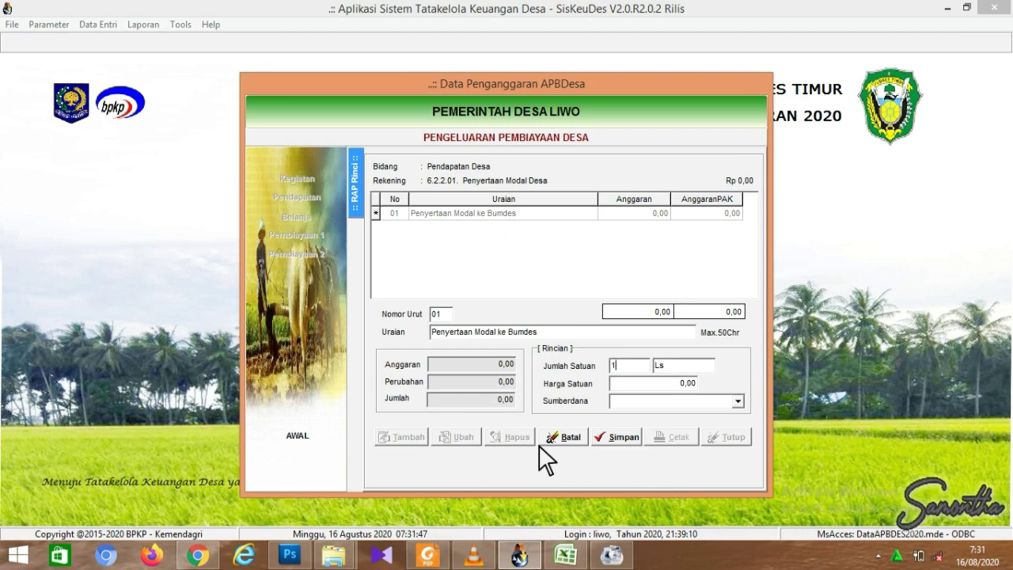
key("Tab")
type("Tahun")
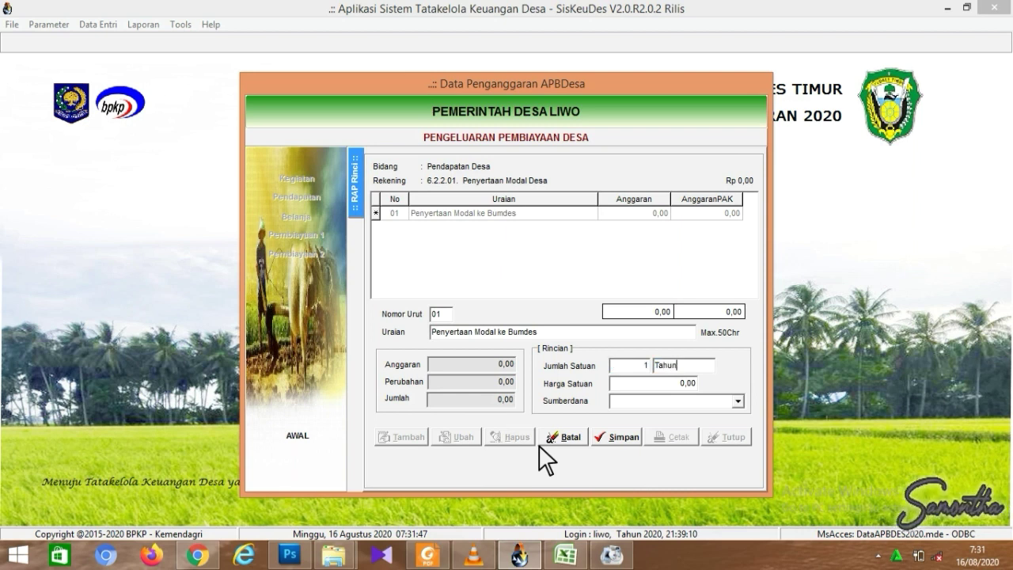
key("Tab")
type("5")
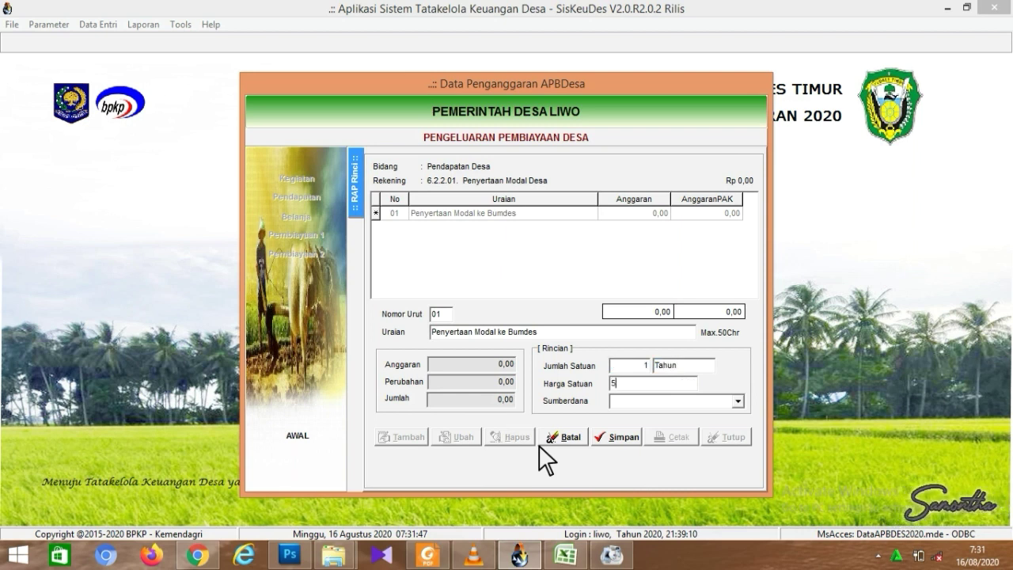
type("0000000")
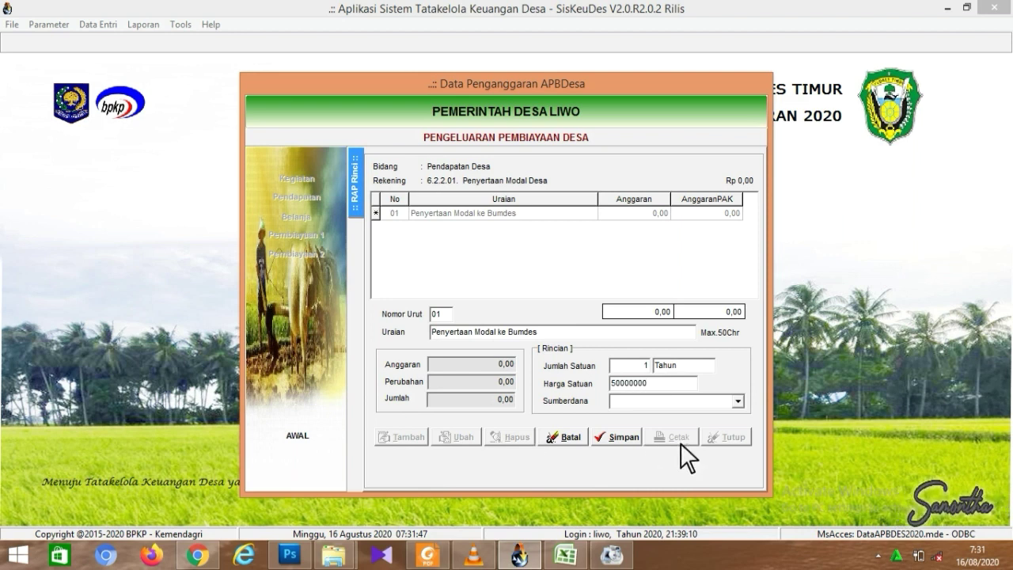
left_click(744, 402)
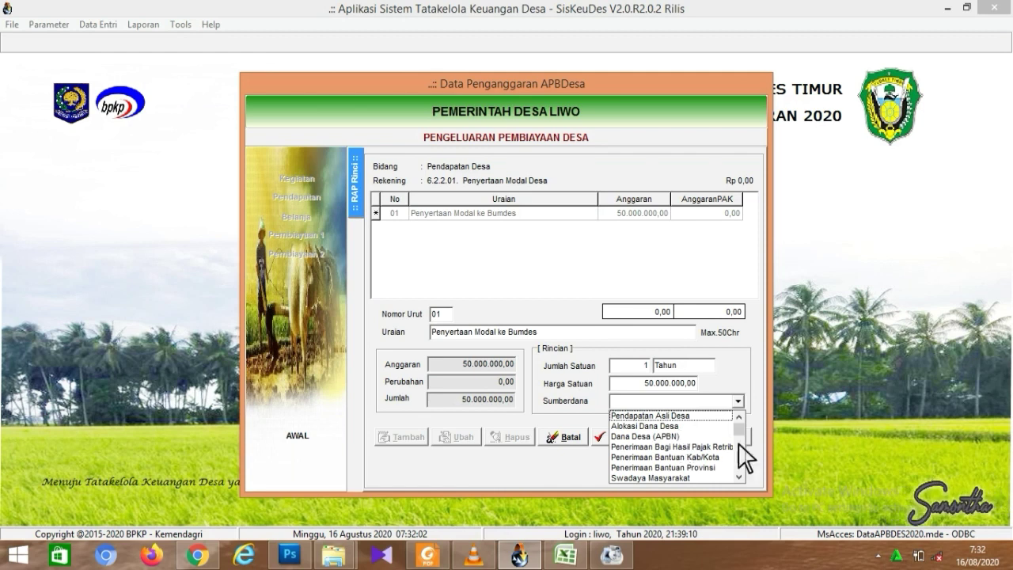
mouse_move(747, 428)
left_mouse_down()
mouse_move(748, 485)
mouse_move(747, 410)
left_mouse_up()
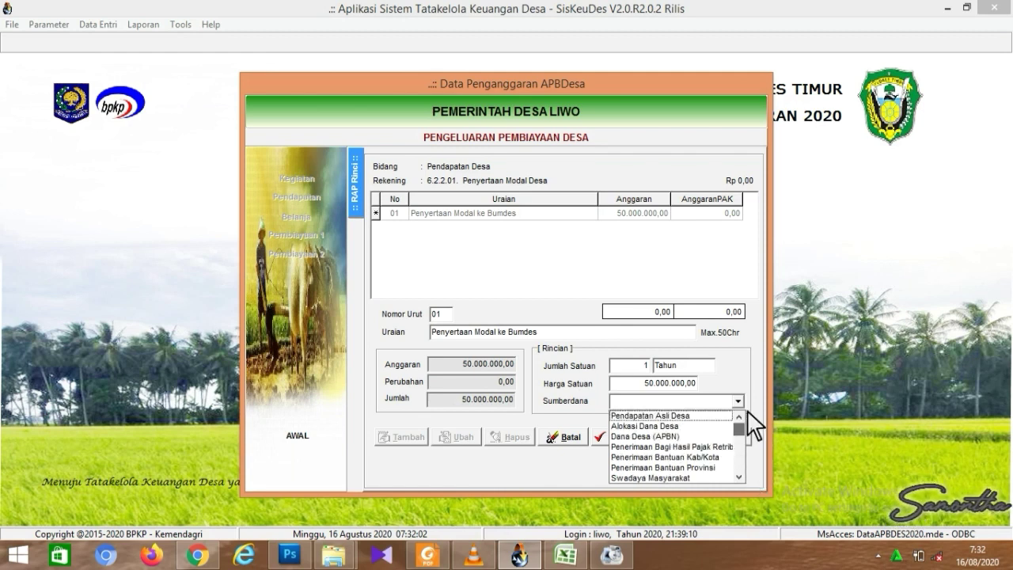
left_click(682, 437)
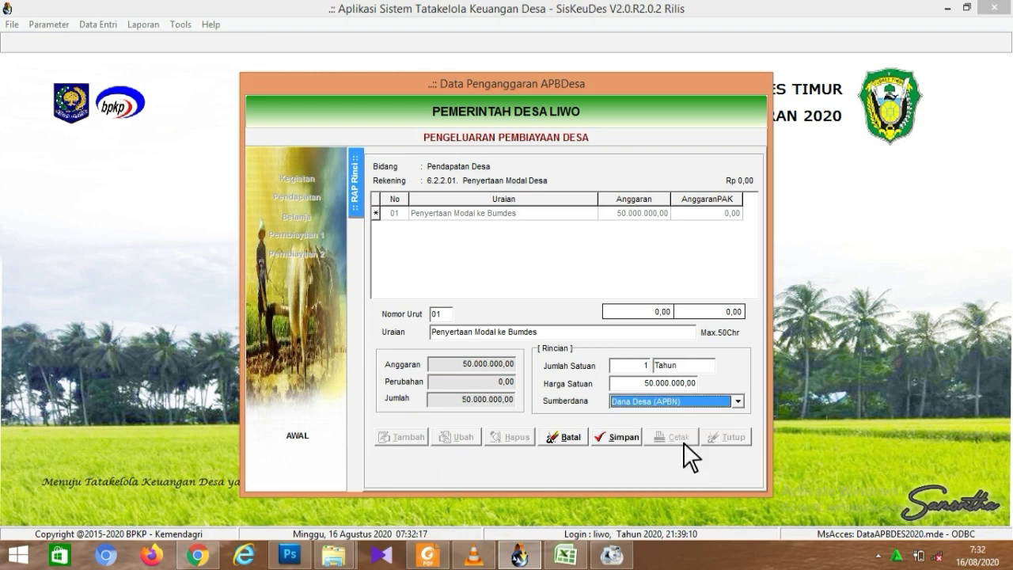
left_click(633, 443)
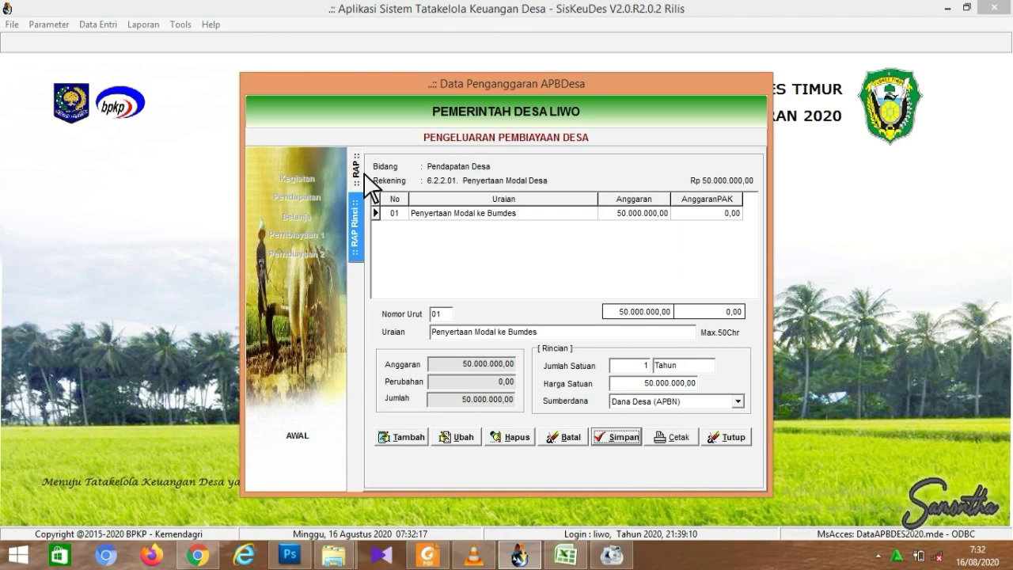
- Check the print preview of the financing expenditure report at page width, and close the preview
left_click(681, 439)
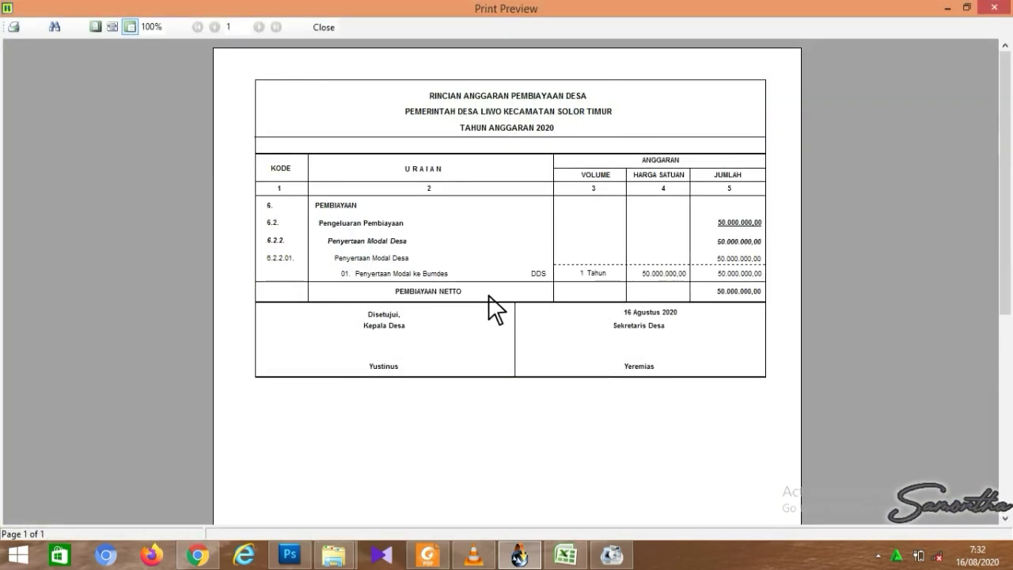
key("super+c")
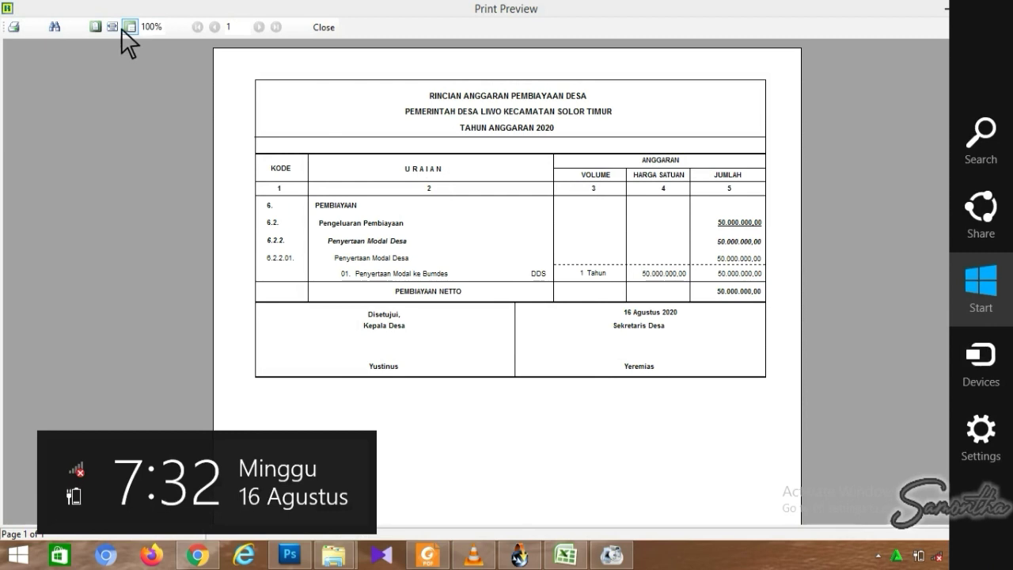
left_click(113, 27)
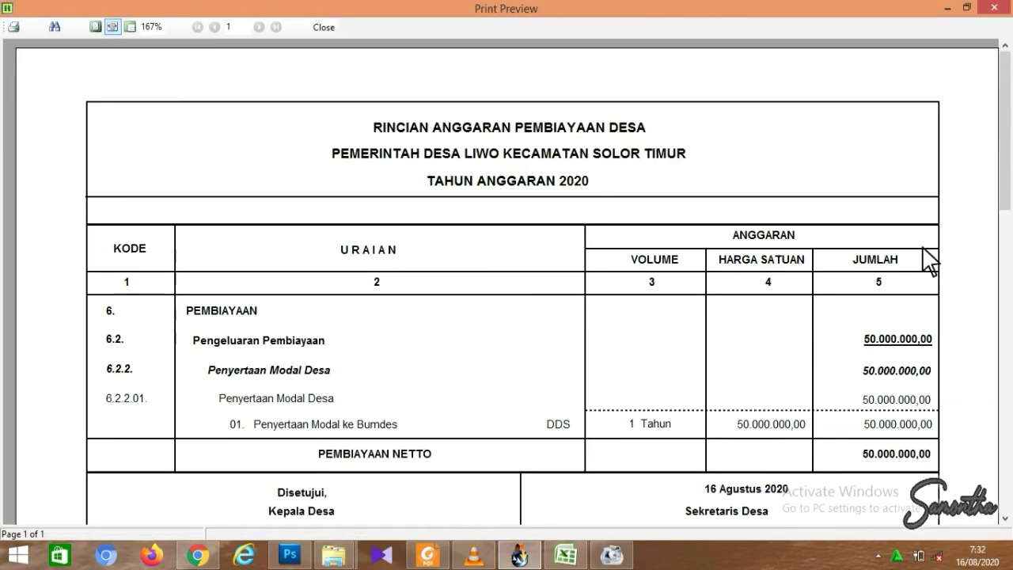
mouse_move(1006, 103)
left_mouse_down()
mouse_move(1006, 167)
mouse_move(1006, 103)
left_mouse_up()
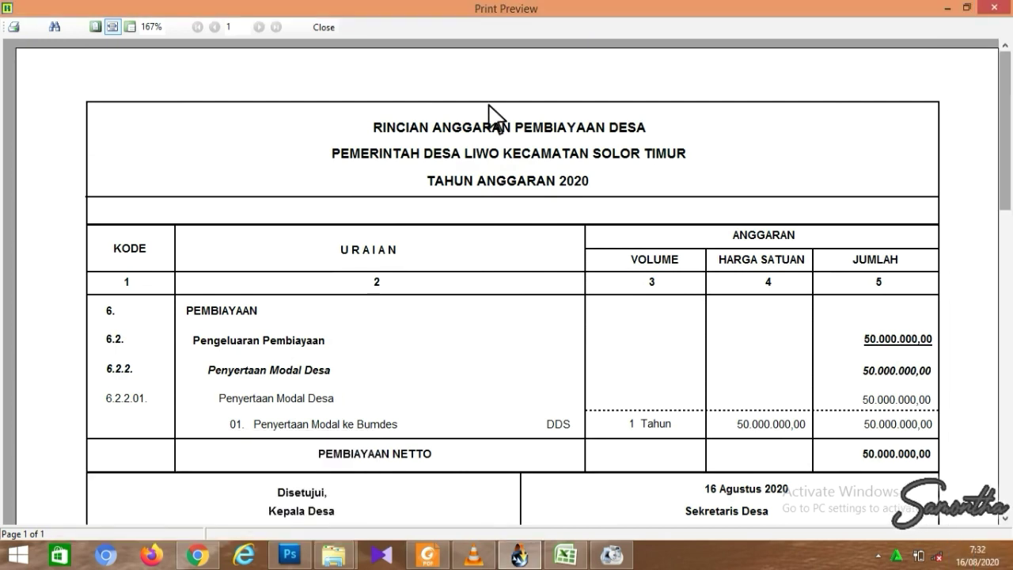
left_click(324, 27)
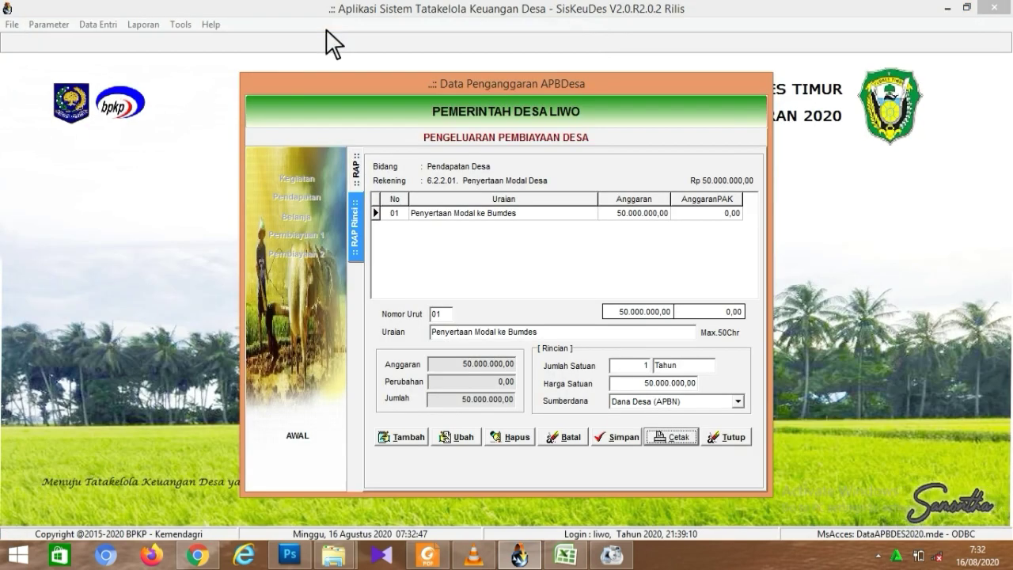
- Return to the financing expenditure account list, and close the form and the budget entry window
left_click(362, 168)
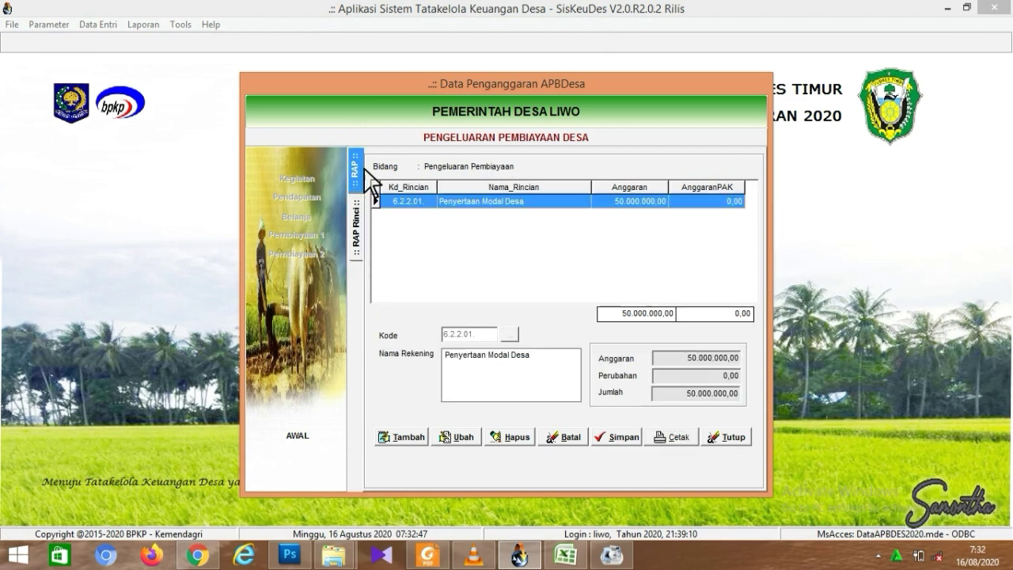
left_click(733, 438)
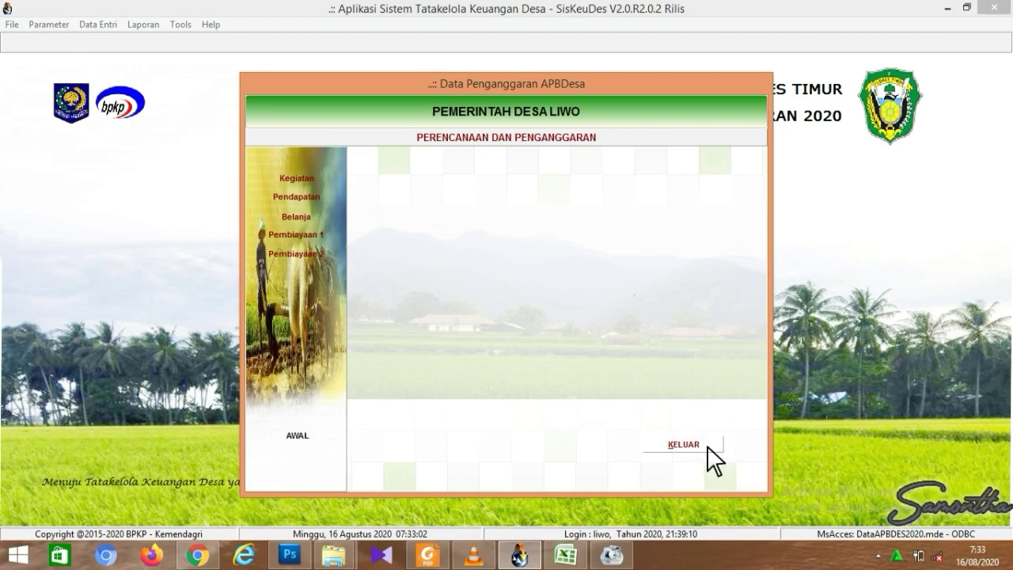
left_click(681, 444)
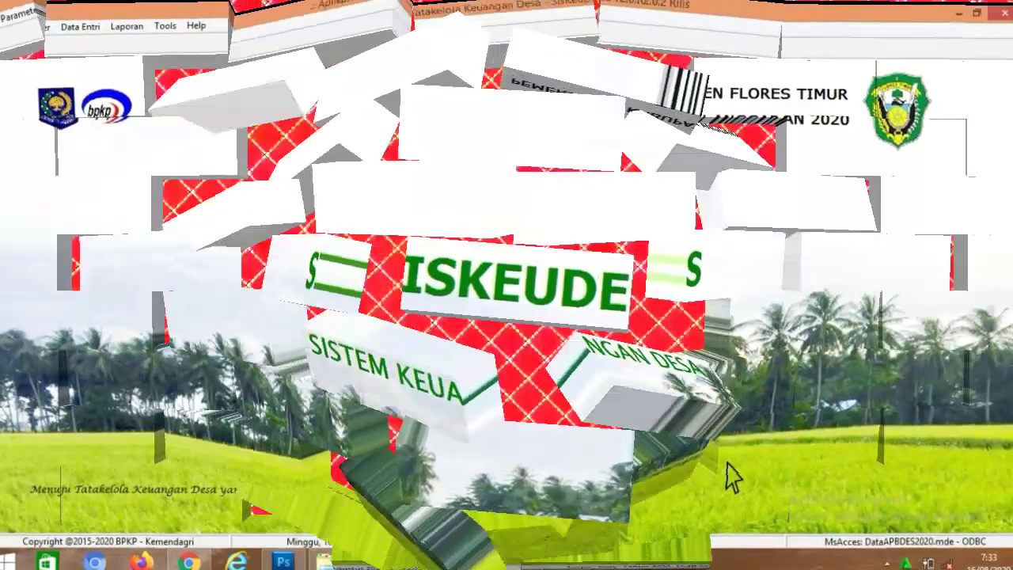